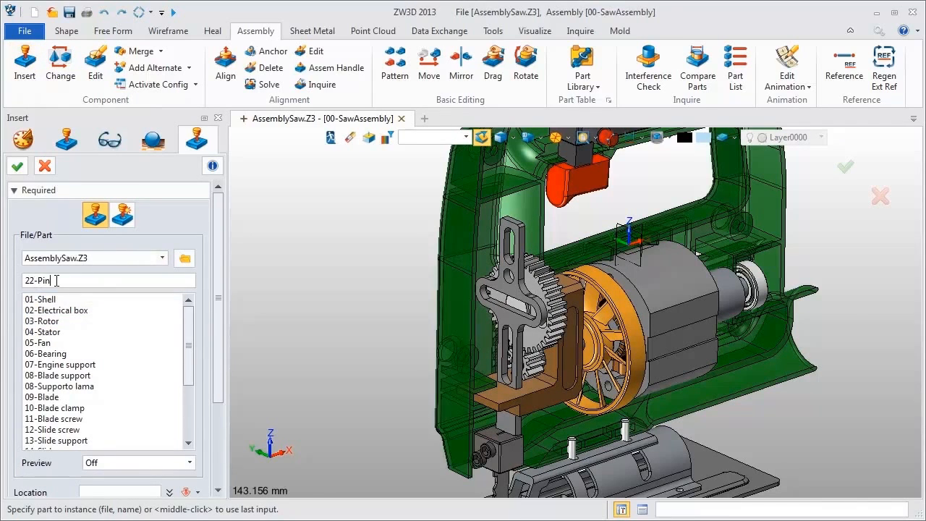
Insert a new component named 22-Pin into the saw assembly at the default location.
key(Return)
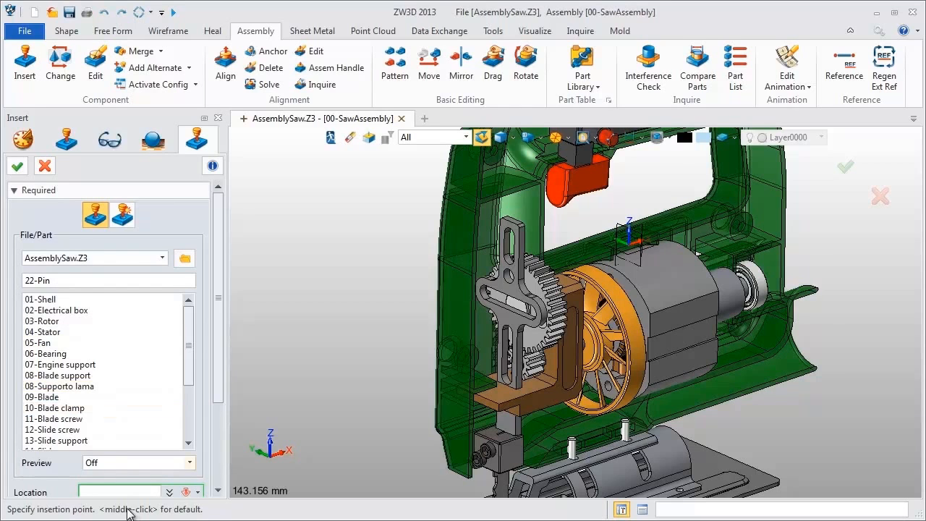
scroll(218, 400, down, 2)
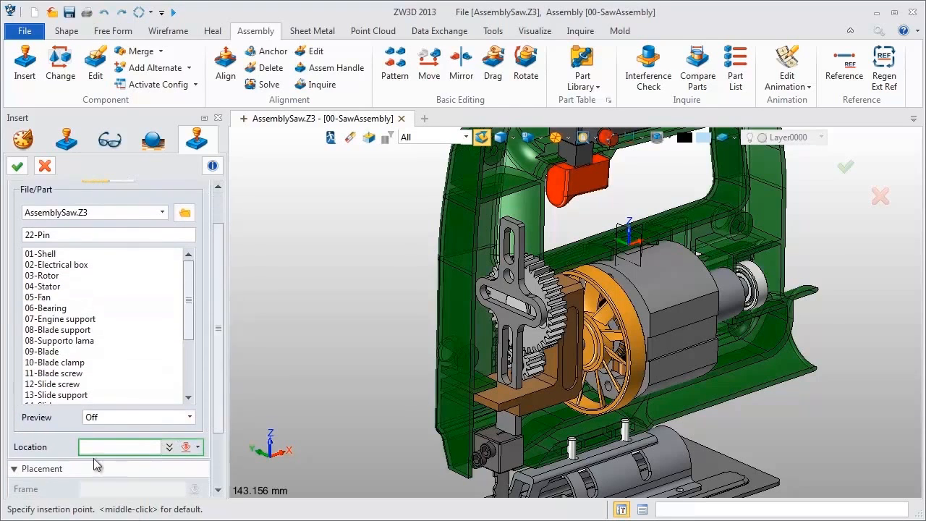
click(17, 166)
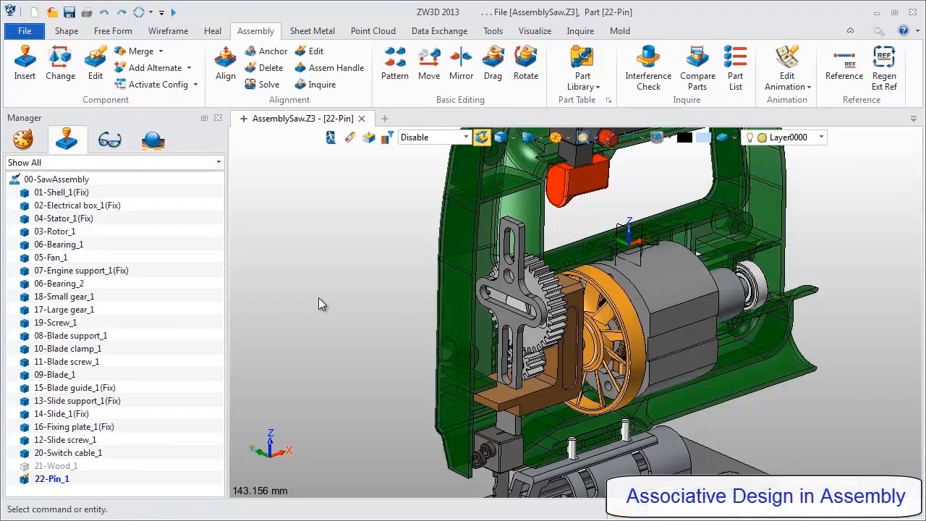
Reference the large gear's round hole edge, visible at the end of the blade support slot, into the pin part as an associative curve.
click(845, 69)
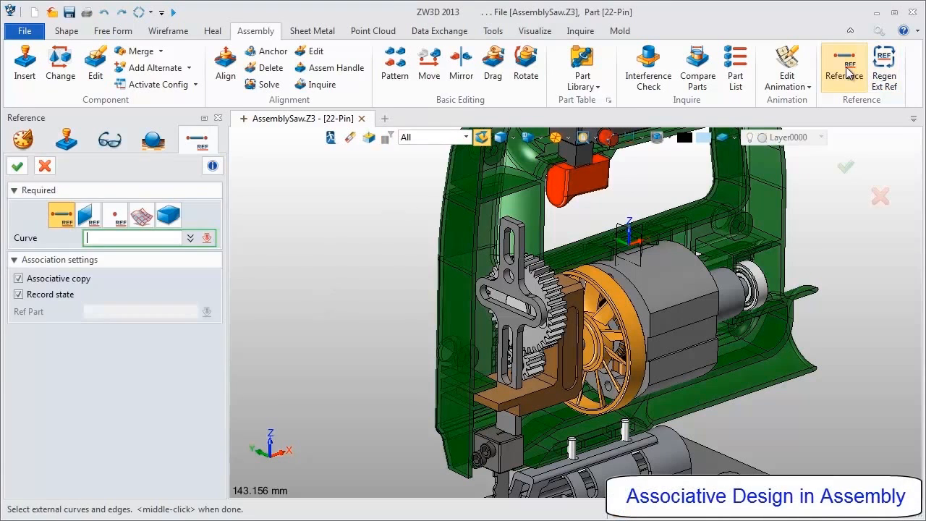
click(539, 318)
scroll(539, 319, up, 2)
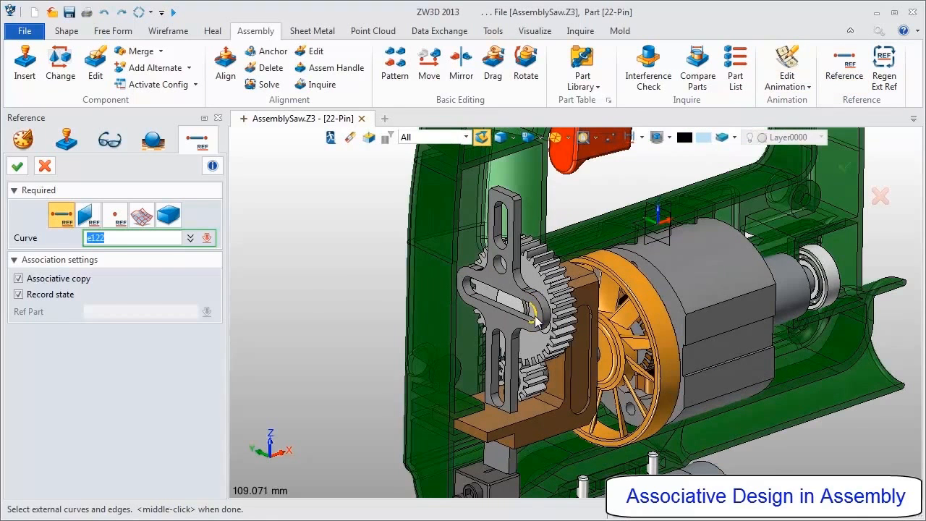
click(28, 297)
click(18, 166)
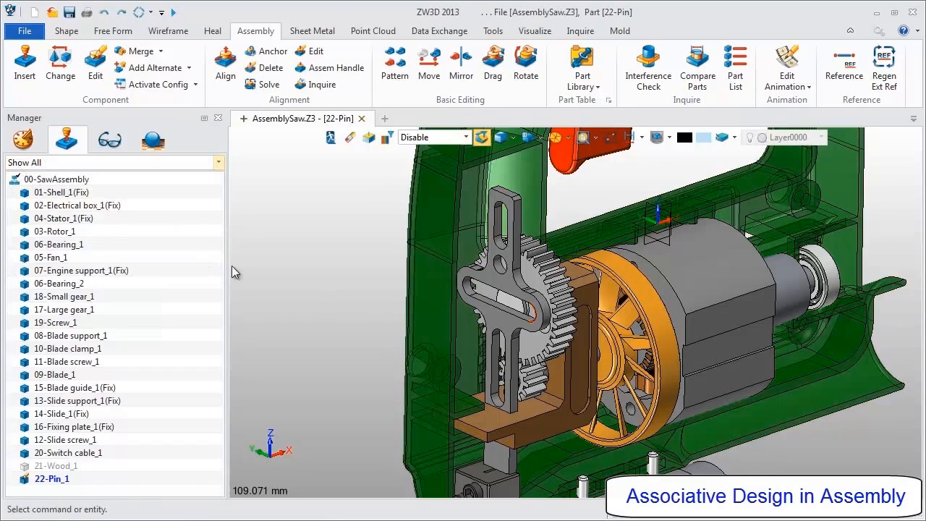
Display only the active pin part without the surrounding components, and show its feature history.
click(609, 139)
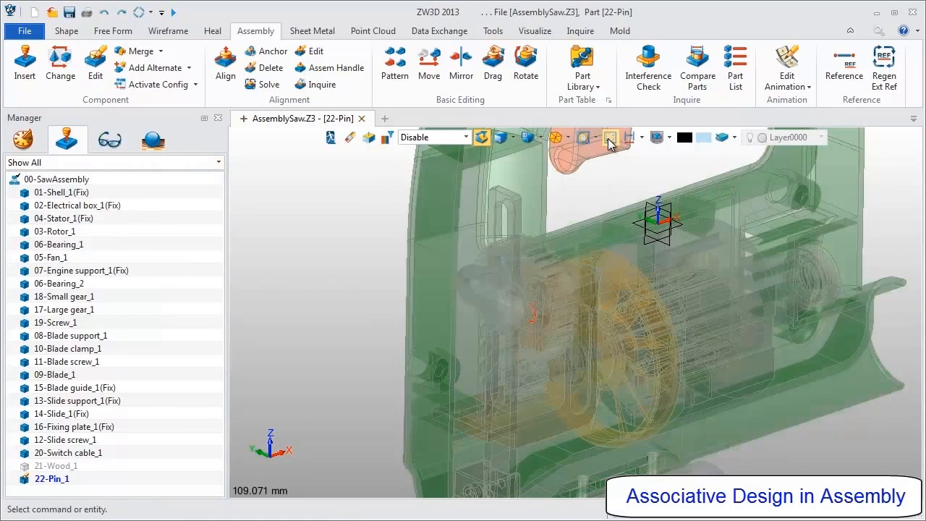
click(22, 141)
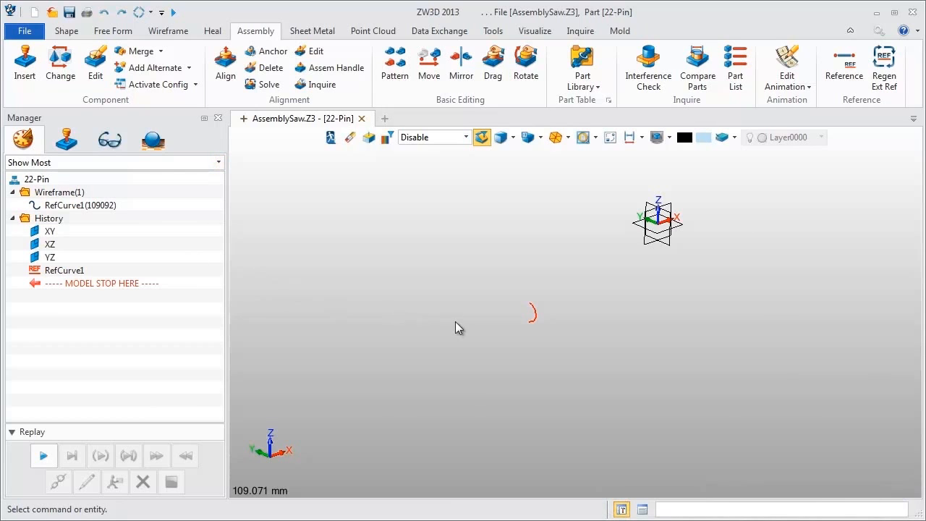
scroll(455, 328, up, 2)
scroll(571, 269, up, 3)
middle_drag(568, 271, 484, 302)
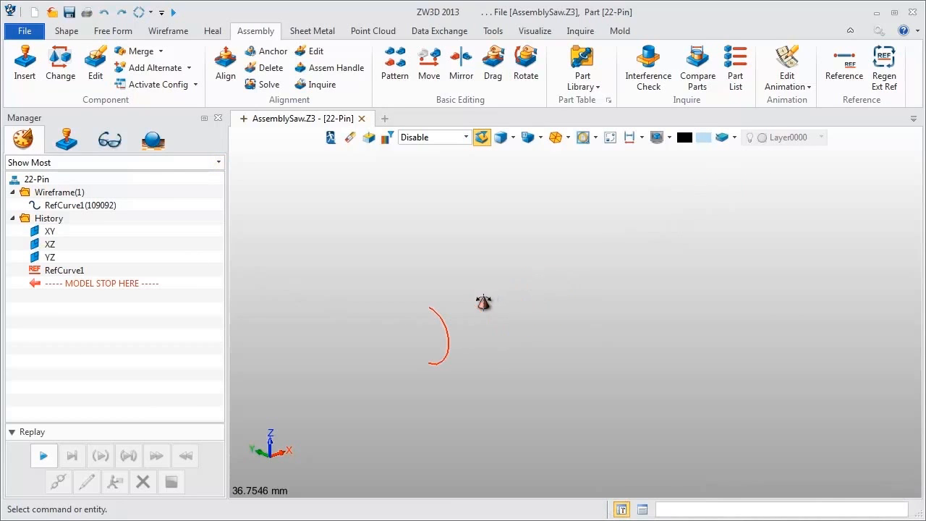
Draw a wireframe circle through three points on the reference arc: its two ends and a point between them.
click(161, 35)
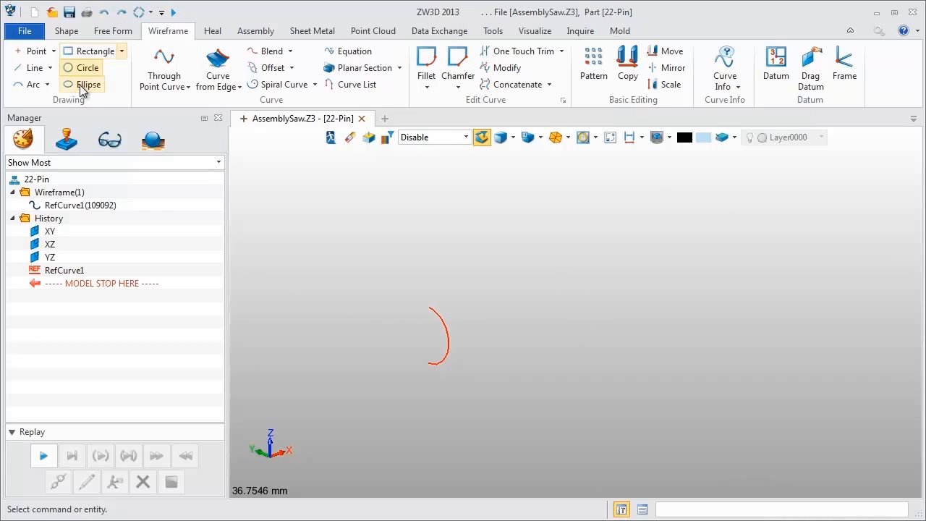
click(81, 68)
click(429, 308)
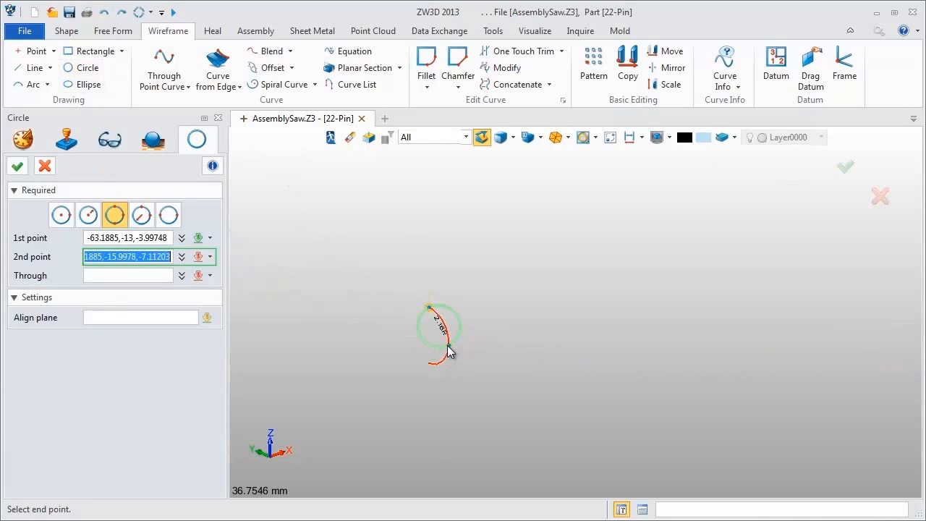
click(448, 346)
click(430, 366)
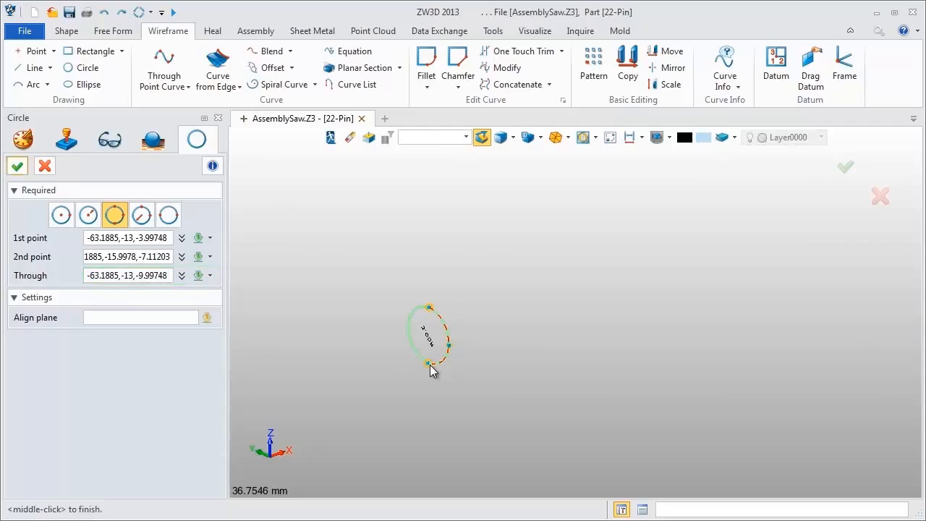
middle_click(333, 310)
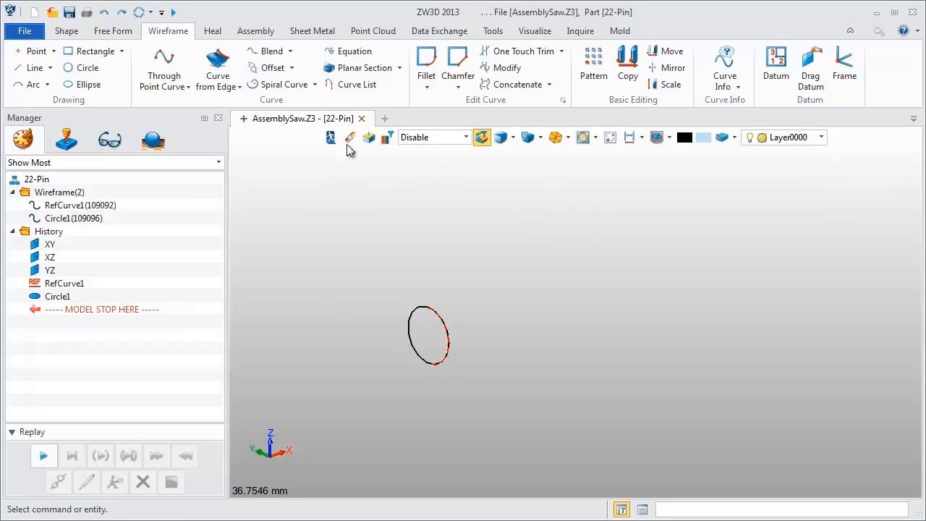
Extrude the circle from 0 to 15 mm as the pin's base body, with its face colour set to orange.
click(66, 30)
click(37, 84)
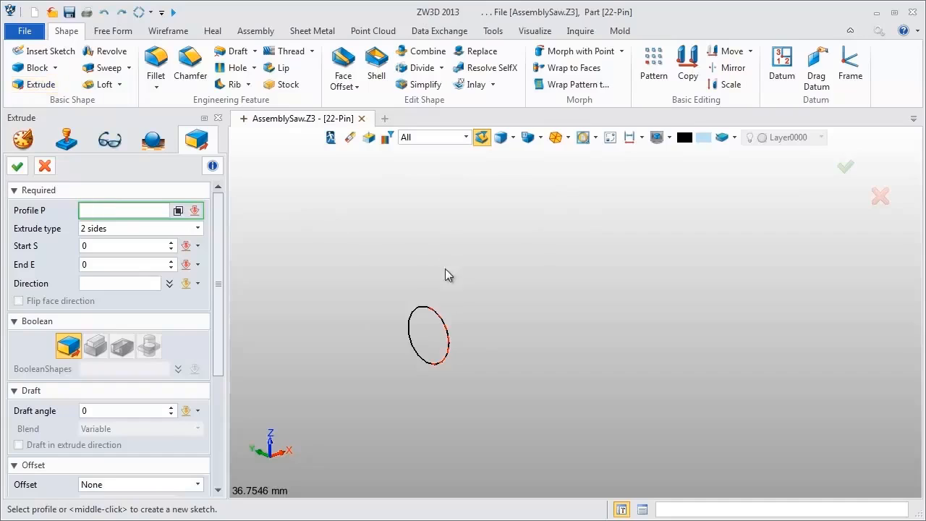
click(422, 323)
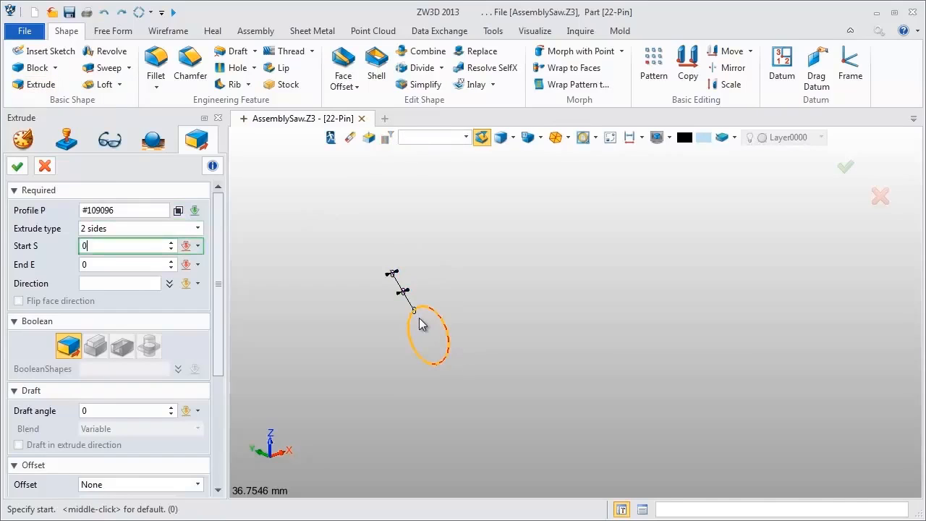
middle_click(419, 317)
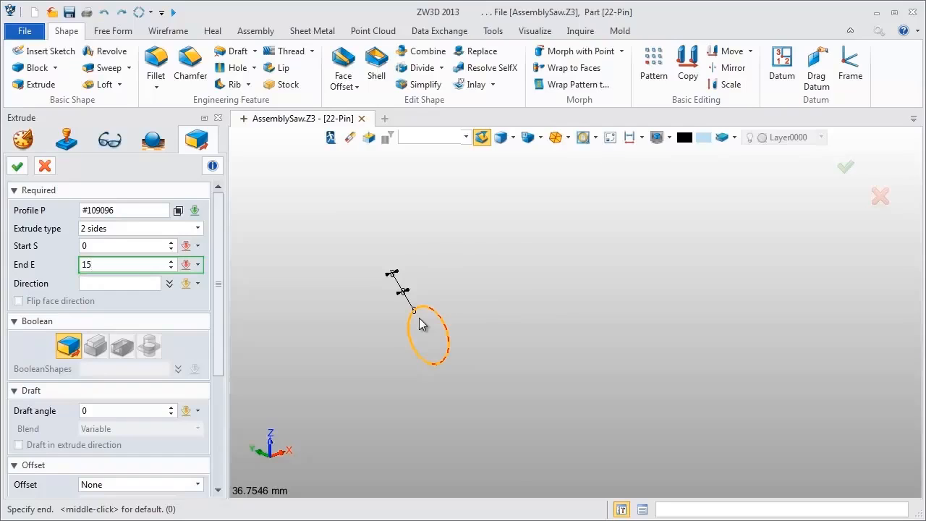
key(Return)
click(705, 145)
click(760, 167)
click(18, 165)
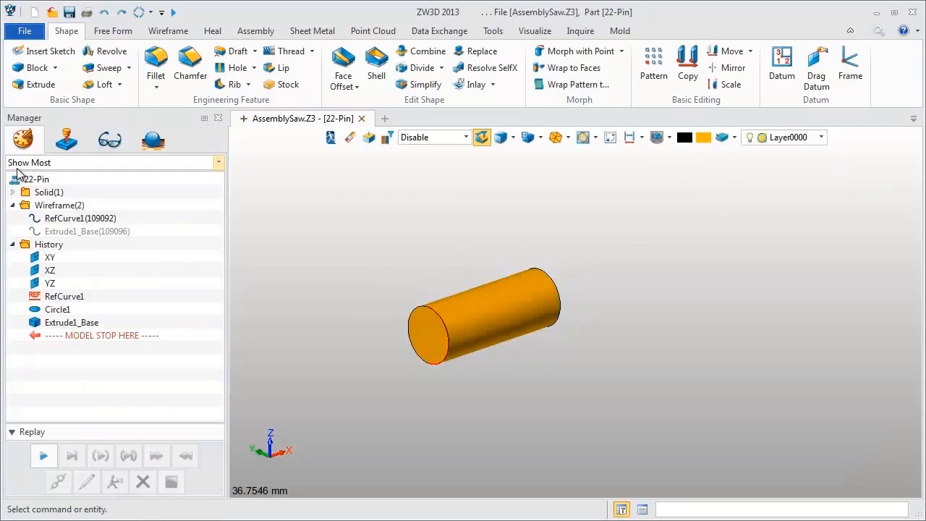
Add the pin head by extruding the cylinder's front edge from 0 to -2 mm with a 2 mm Shrink/Expand offset, joined to the body.
click(33, 84)
click(407, 327)
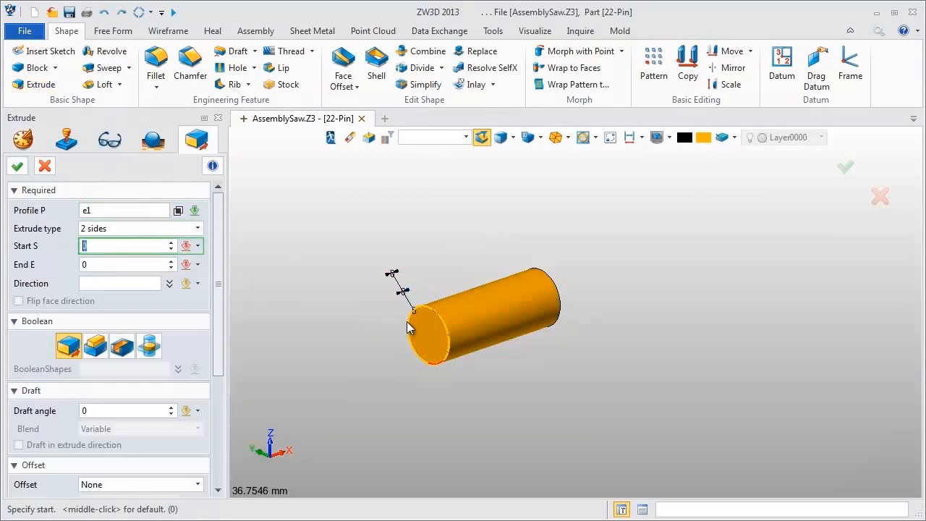
key(Return)
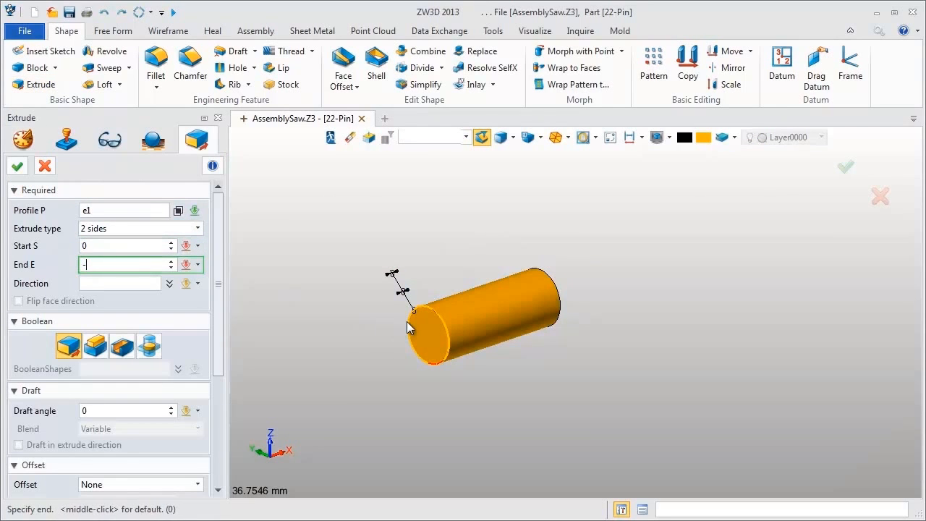
text(-2)
key(Return)
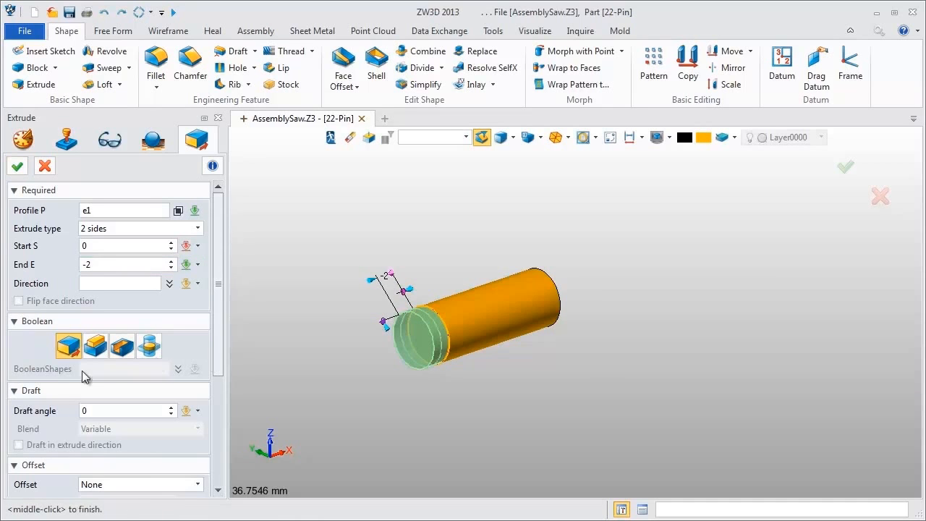
click(14, 390)
click(197, 428)
click(119, 449)
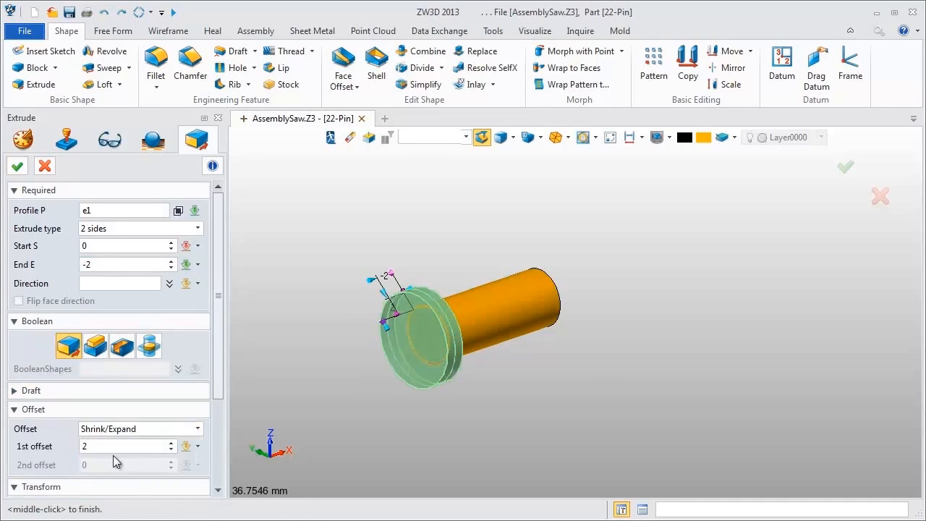
click(101, 345)
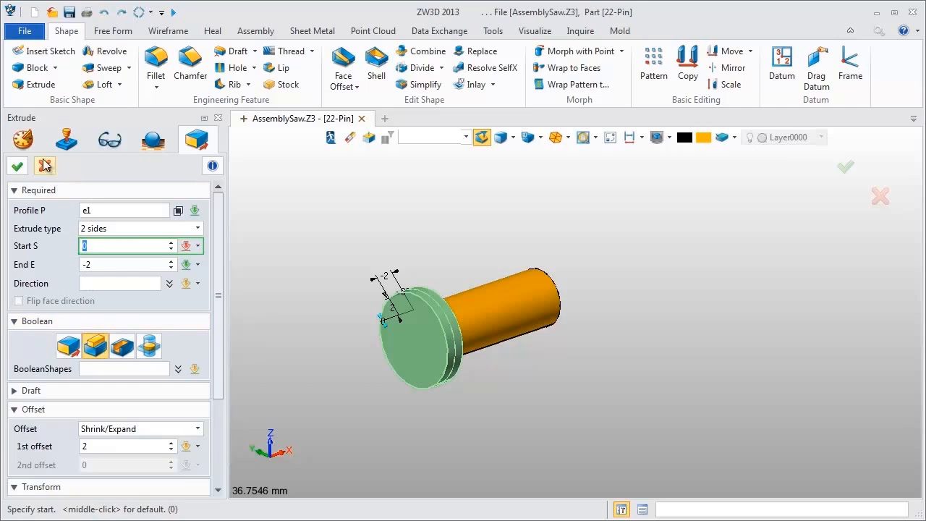
click(17, 166)
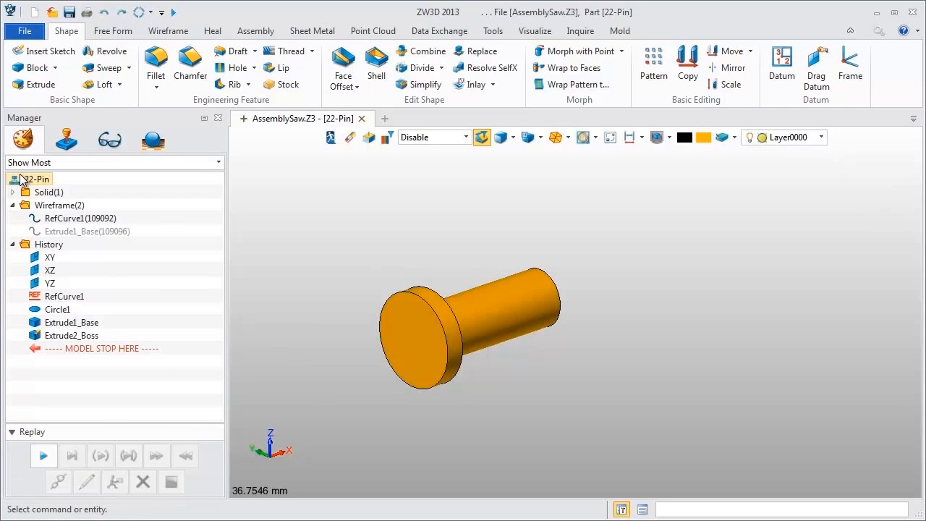
Chamfer the outer front edge of the pin head and the edge at the far end of the shank.
click(190, 69)
click(412, 296)
click(555, 289)
click(17, 168)
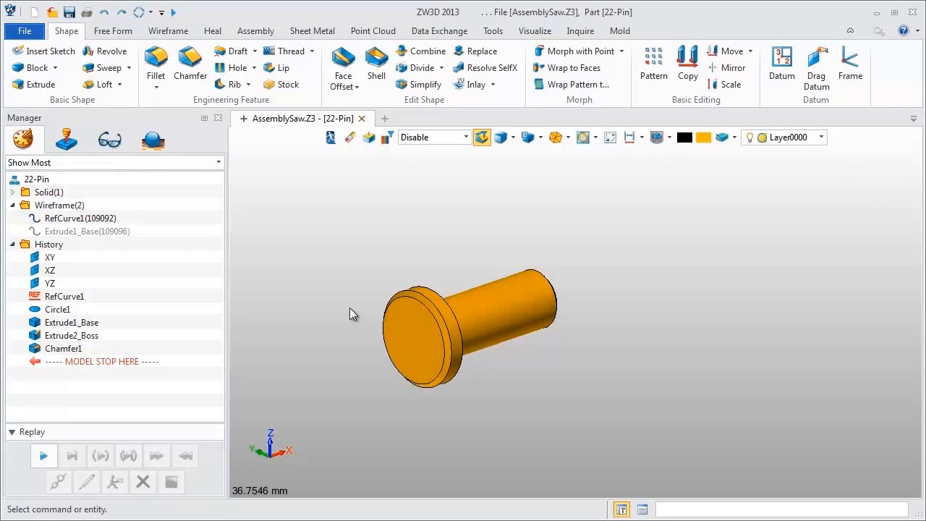
Set the selection filter to All and blank the reference curve RefCurve1 in the pin part.
click(448, 142)
click(442, 149)
right_click(87, 220)
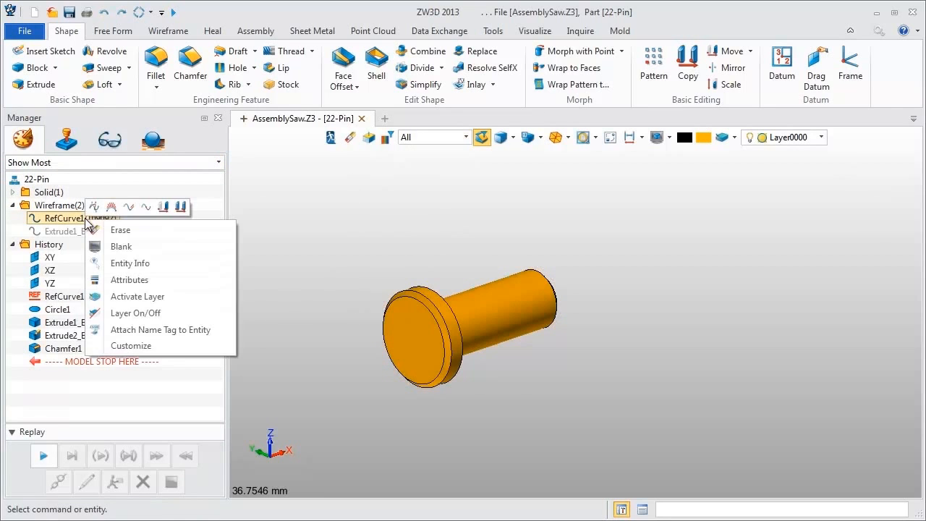
click(121, 247)
Leave the pin part and return to editing the top-level 00-SawAssembly.
click(66, 139)
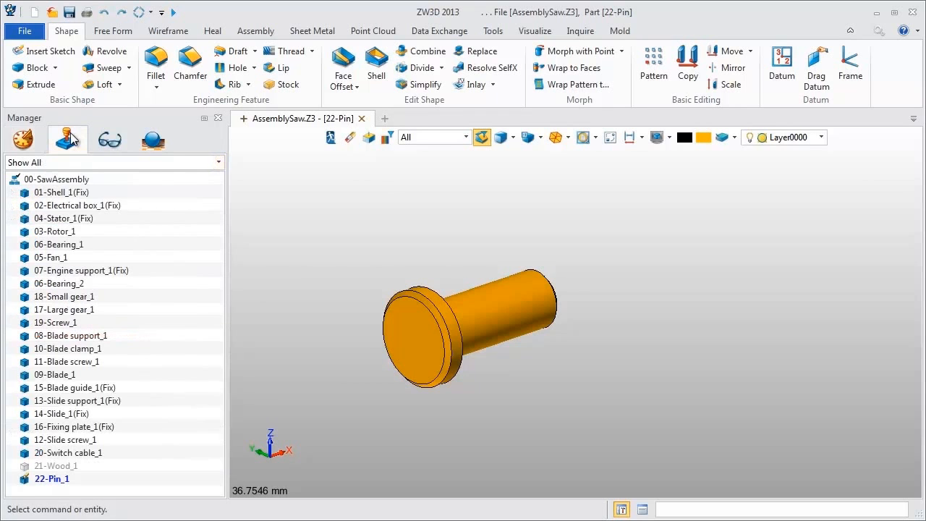
right_click(81, 183)
click(120, 193)
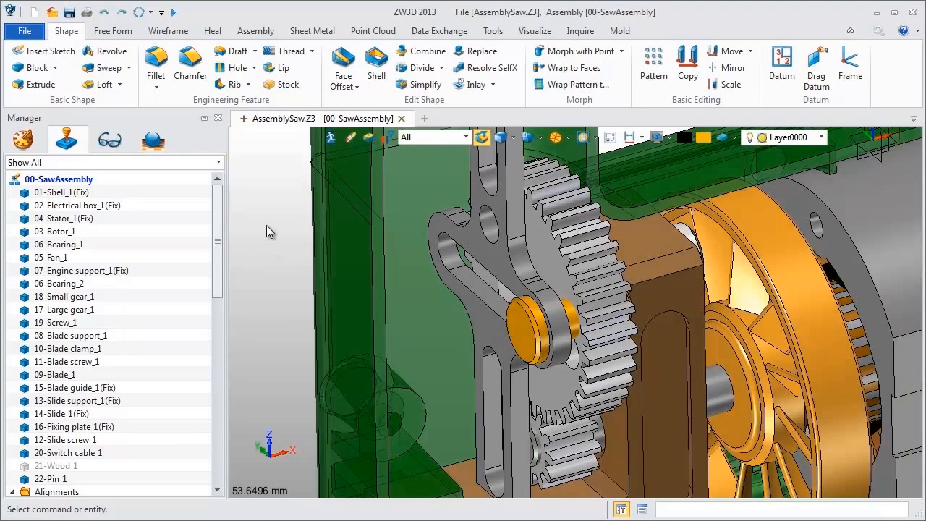
Align the pin's shank concentric with the large gear's hole, using same facing and an offset of 0.
right_click(267, 225)
click(292, 372)
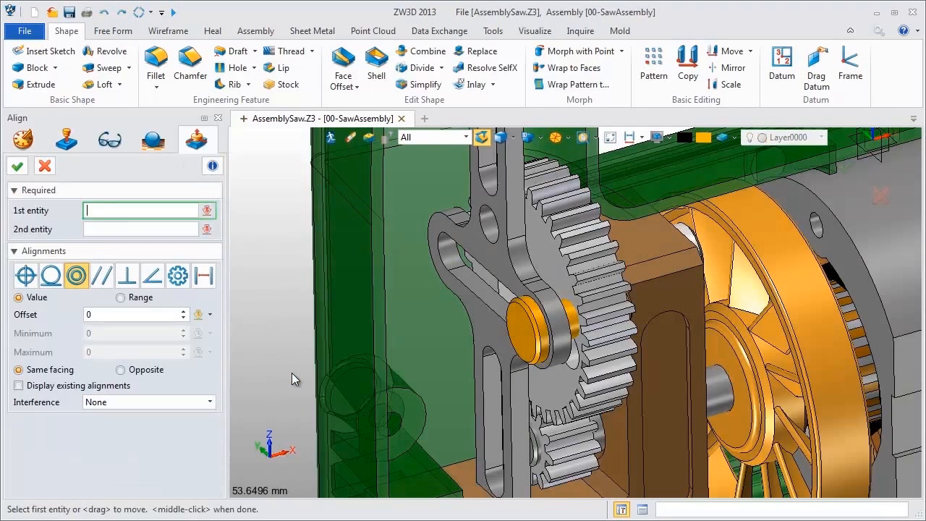
click(575, 332)
scroll(574, 367, up, 2)
click(574, 368)
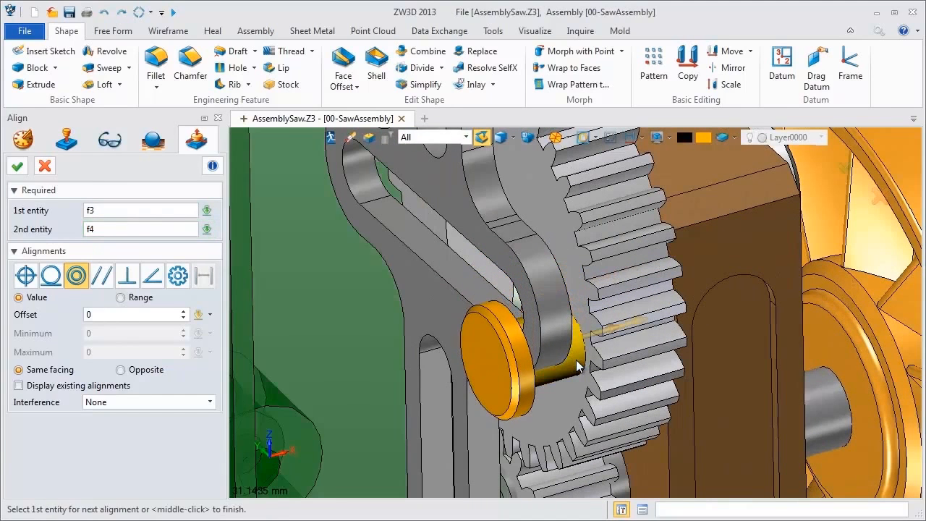
click(17, 167)
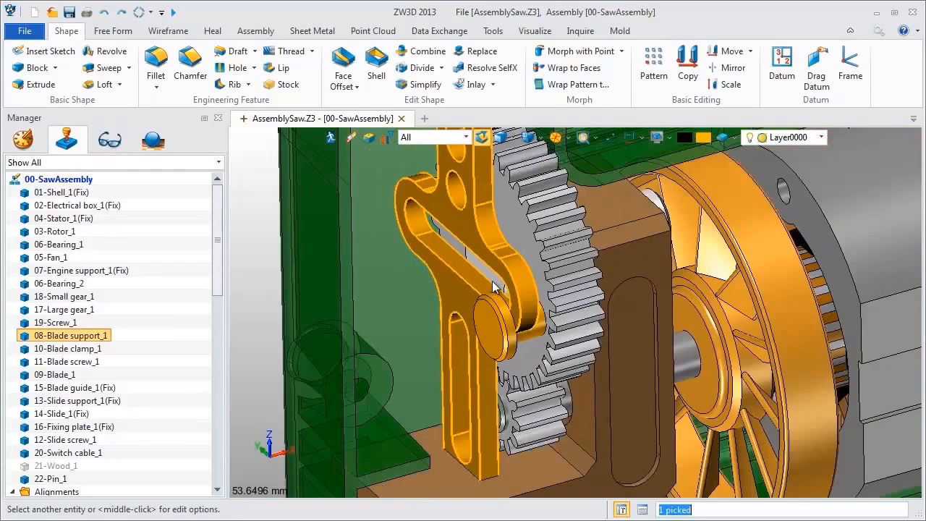
Align the blade support's slot edge tangent to the pin's cylindrical shank with an offset of 0.
right_click(268, 190)
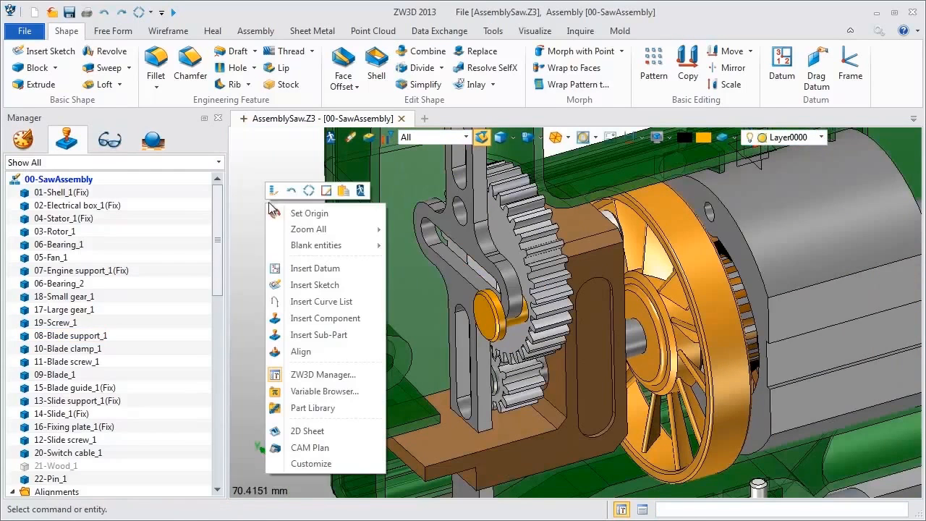
click(300, 351)
click(518, 311)
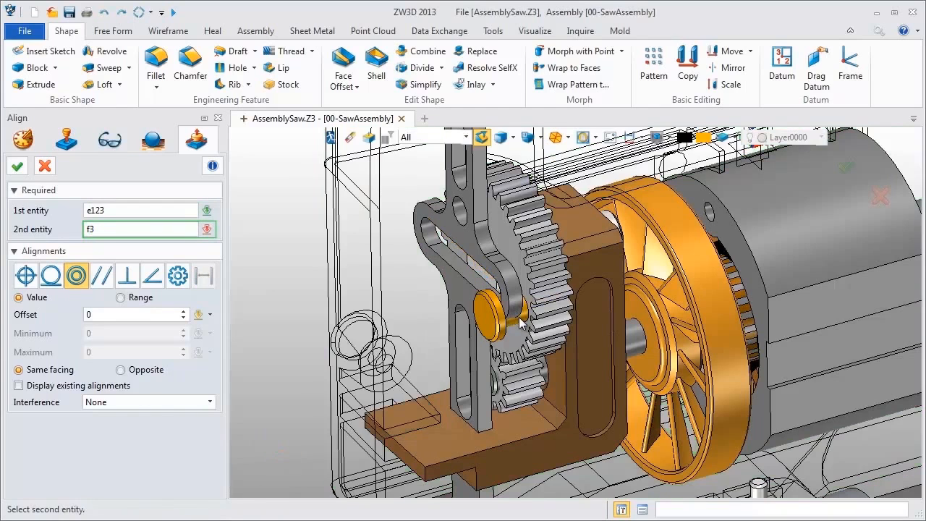
click(49, 279)
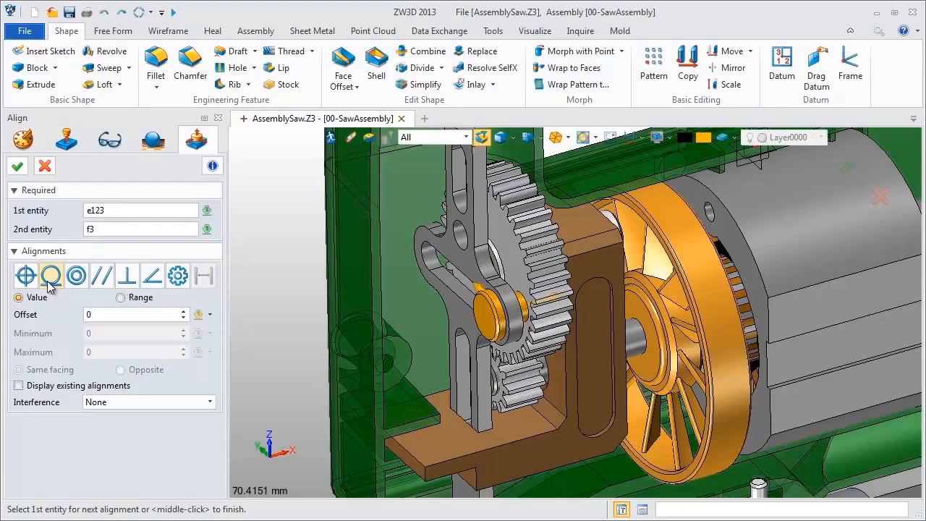
click(17, 166)
Test the mechanism's motion by dragging the large gear so the pin and blade support move with it.
scroll(283, 226, down, 2)
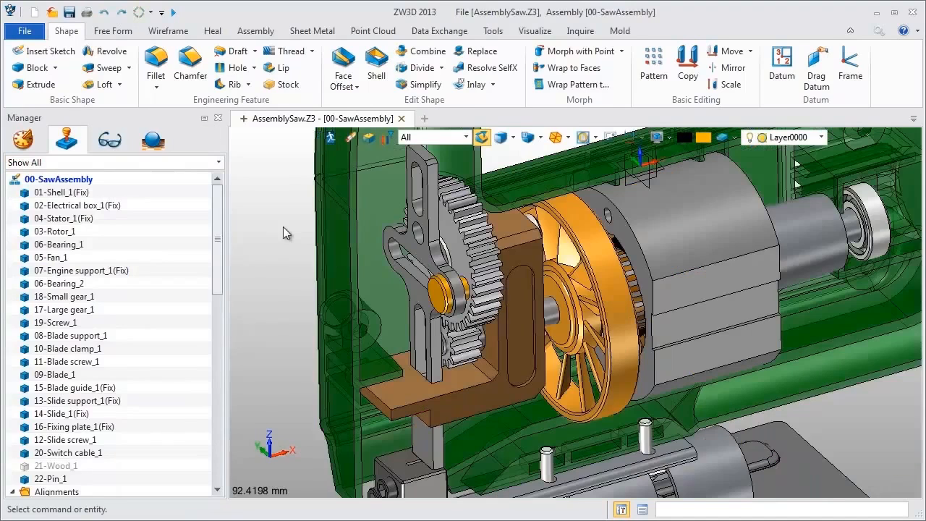
click(255, 31)
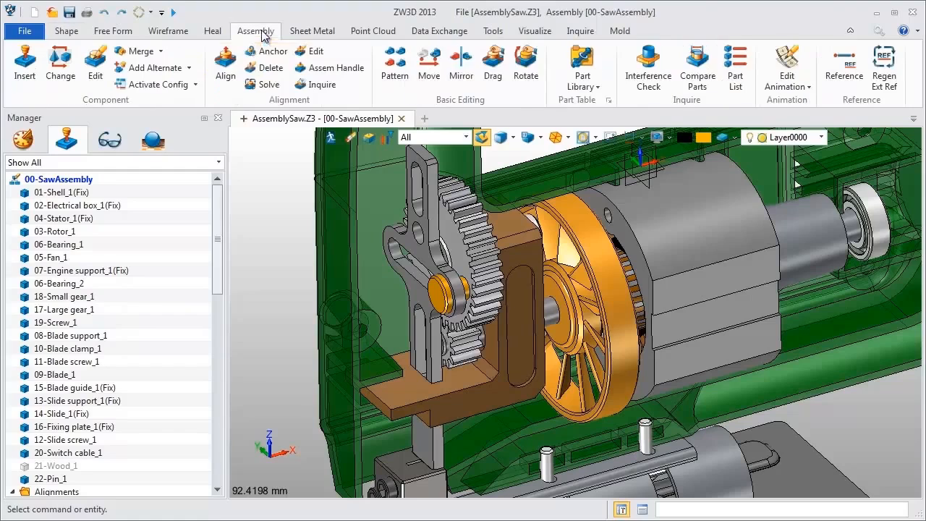
click(492, 69)
click(452, 211)
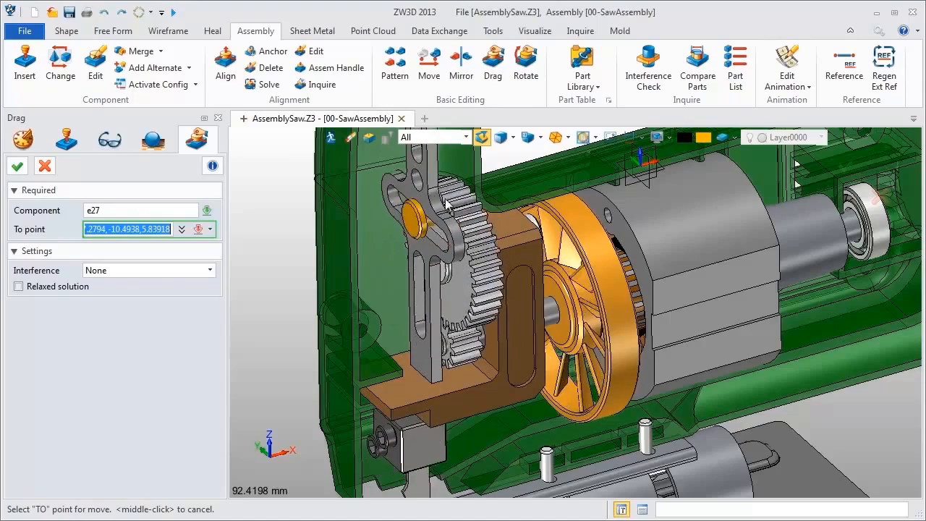
middle_click(254, 222)
scroll(267, 221, down, 3)
middle_drag(267, 222, 299, 249)
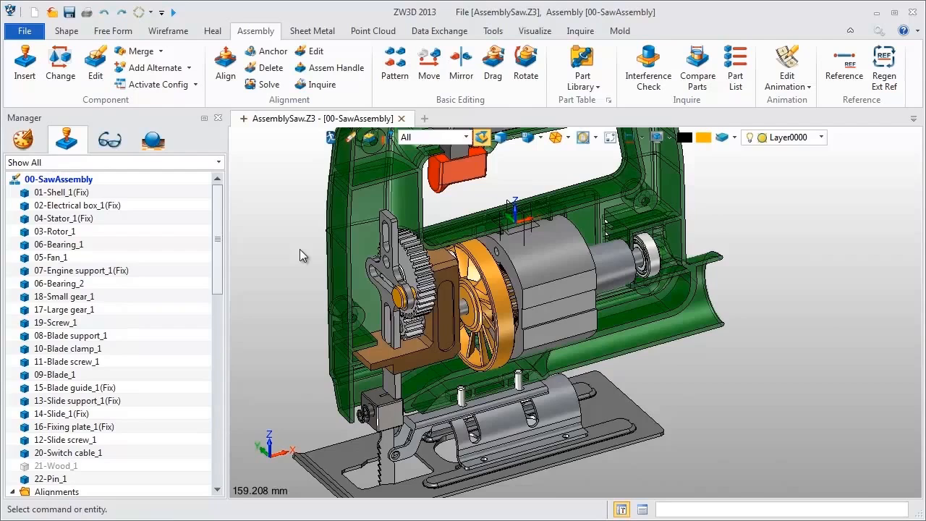
key(ctrl+f)
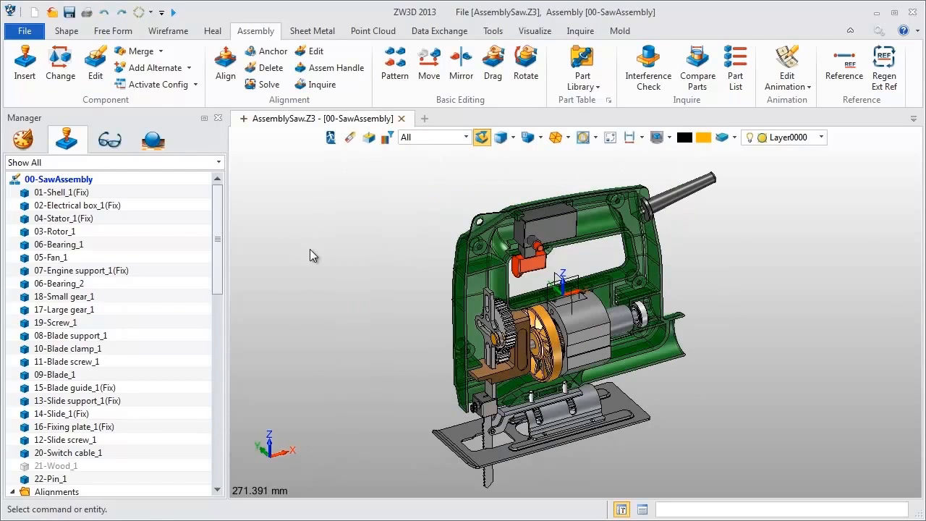
Open the blade support part for editing from the saw assembly and show its feature history.
scroll(523, 289, up, 5)
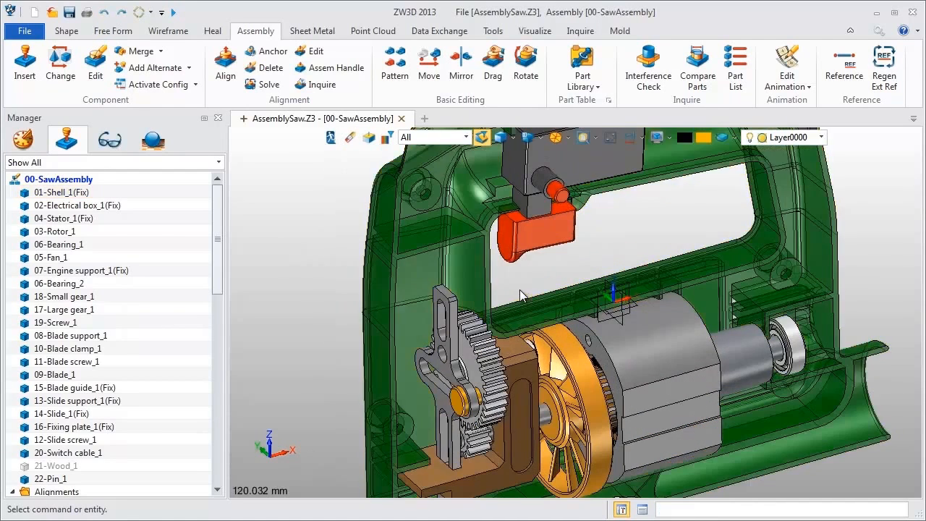
scroll(509, 249, up, 2)
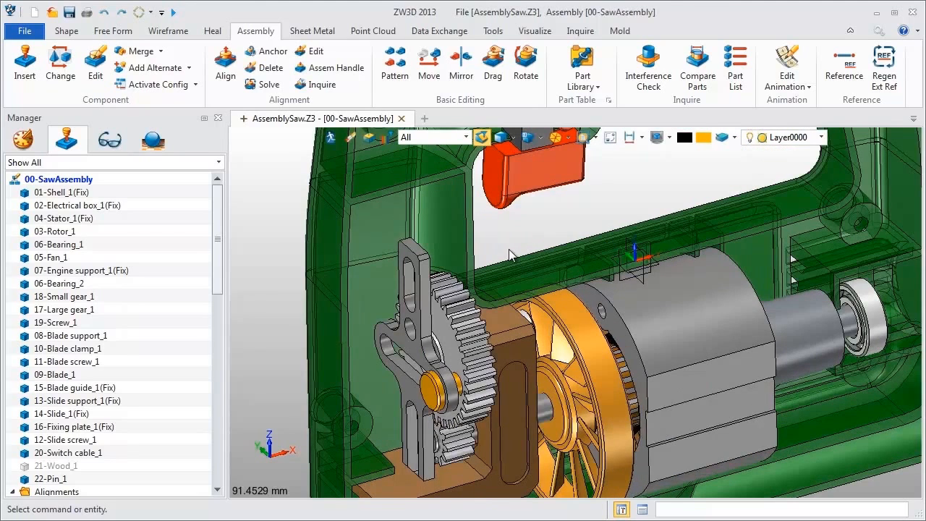
double_click(424, 265)
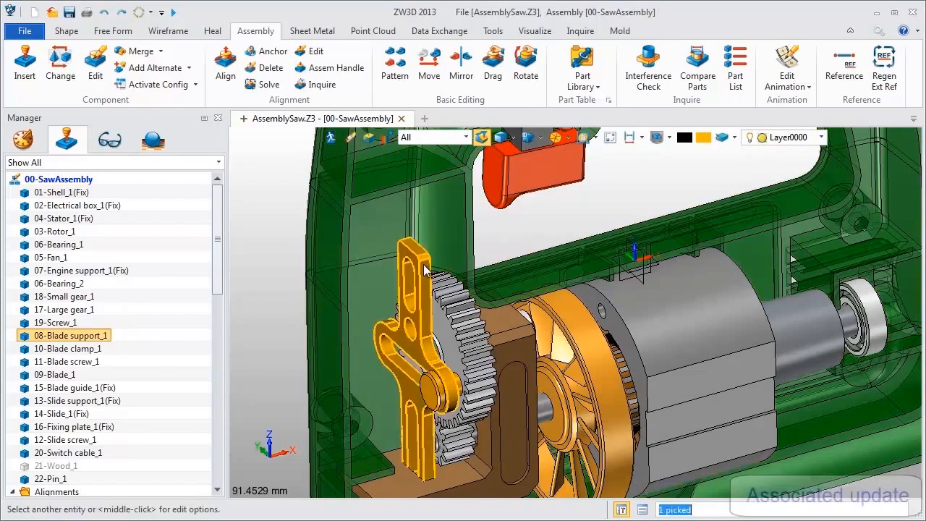
click(23, 141)
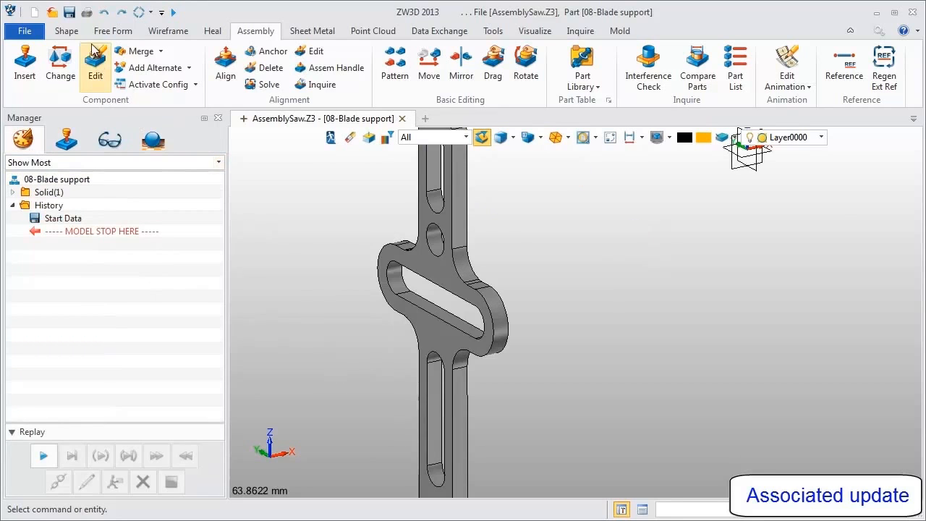
Start a Face Offset on the four inner faces of the blade support's wide transverse slot.
click(66, 31)
click(343, 64)
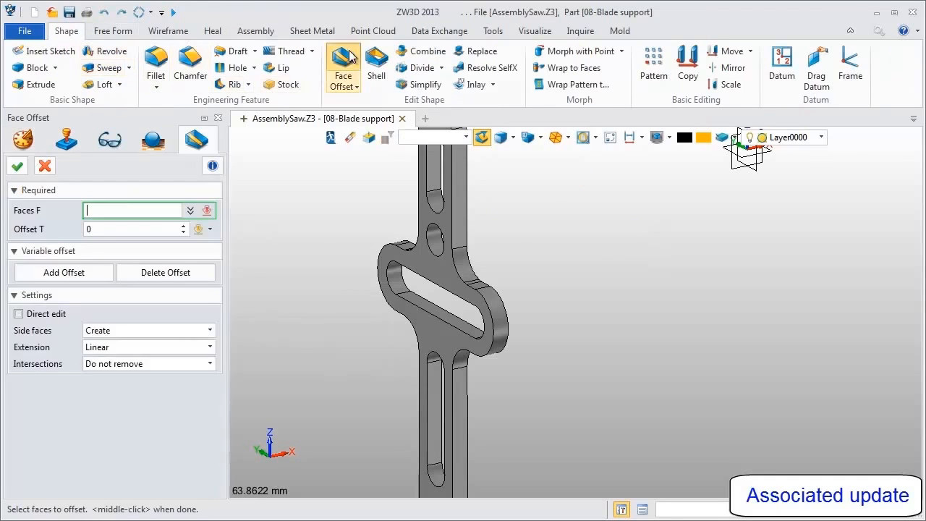
click(400, 286)
scroll(402, 293, up, 3)
click(422, 310)
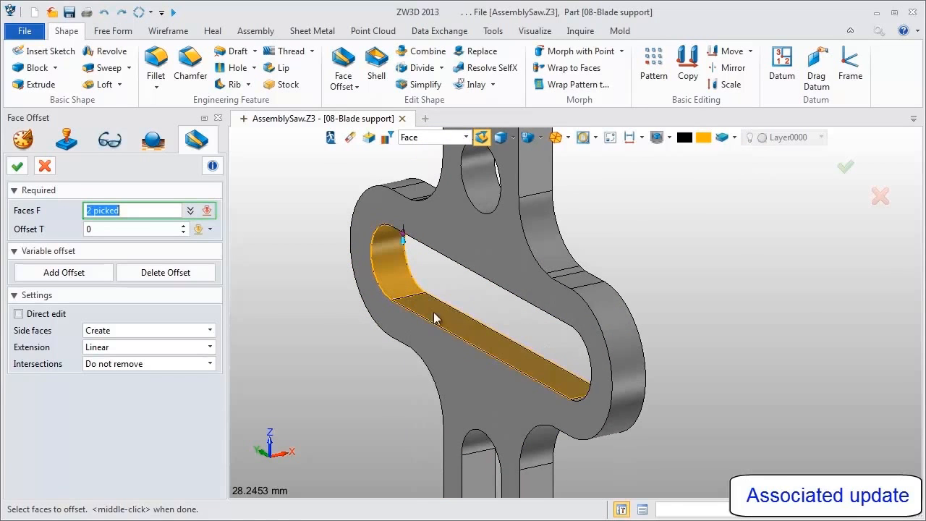
right_drag(516, 355, 401, 300)
click(760, 372)
scroll(554, 322, down, 2)
scroll(395, 288, up, 3)
click(394, 284)
scroll(501, 303, down, 3)
right_drag(500, 303, 497, 331)
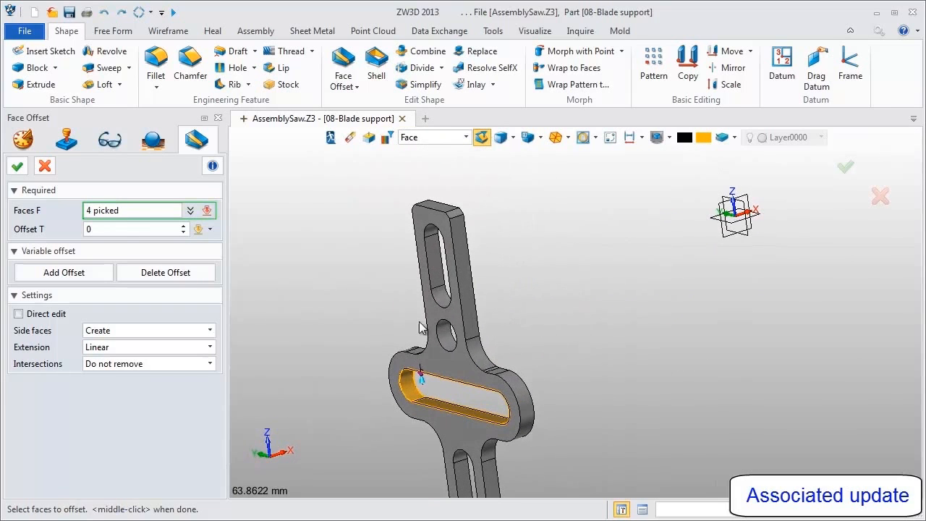
Offset the selected slot faces by -0.5 and apply the Face Offset.
click(114, 231)
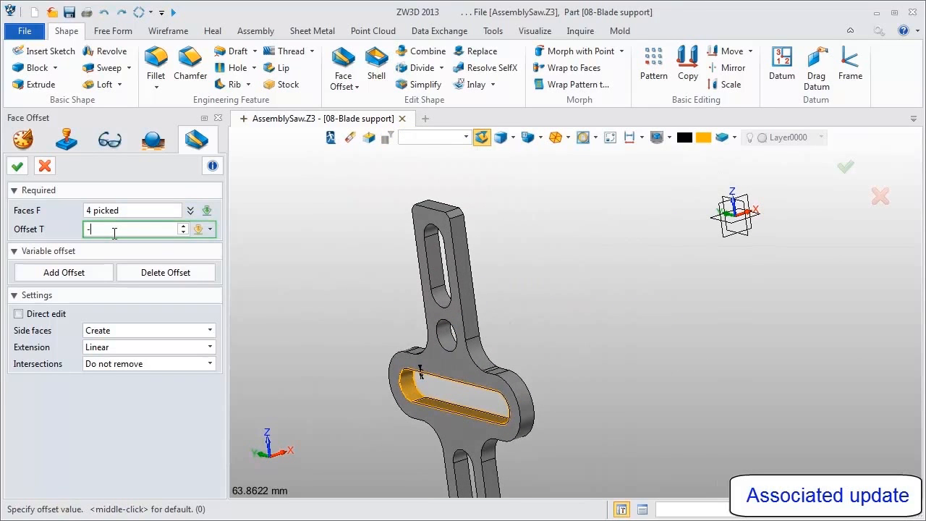
text(-0.5)
key(Return)
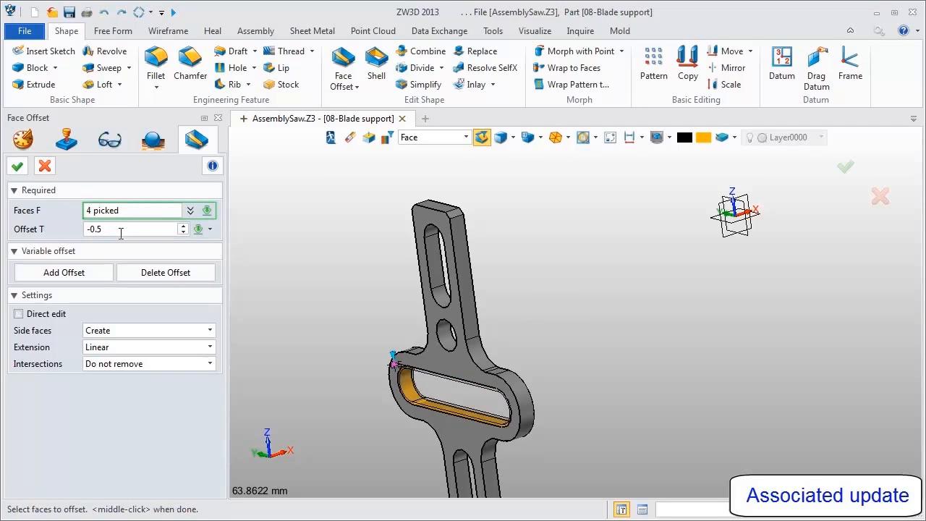
scroll(372, 399, up, 5)
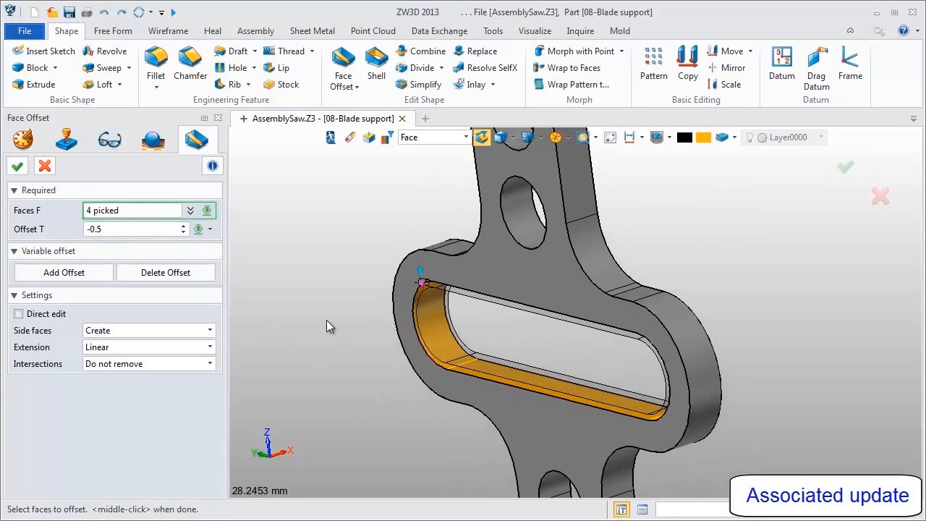
click(17, 166)
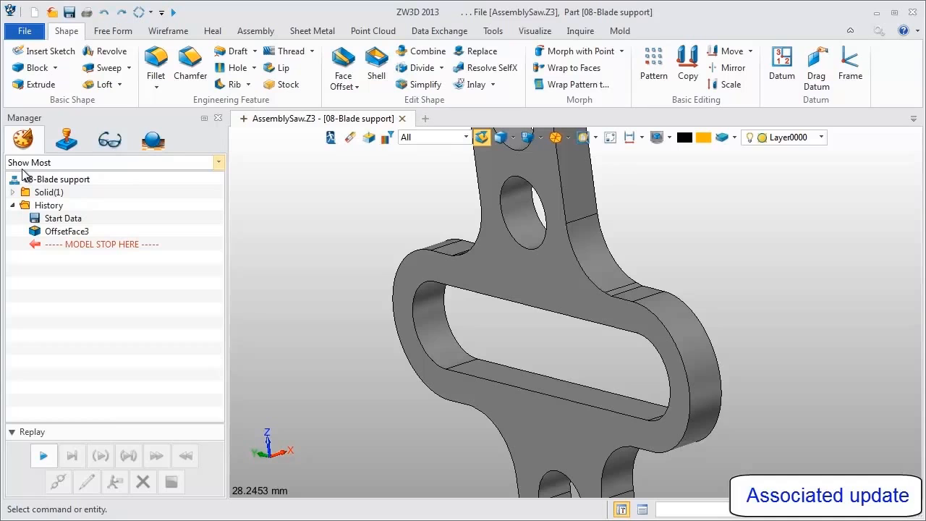
Open the 22-Pin_1 component for editing and regenerate its history to update it to the changed slot.
click(66, 140)
click(60, 480)
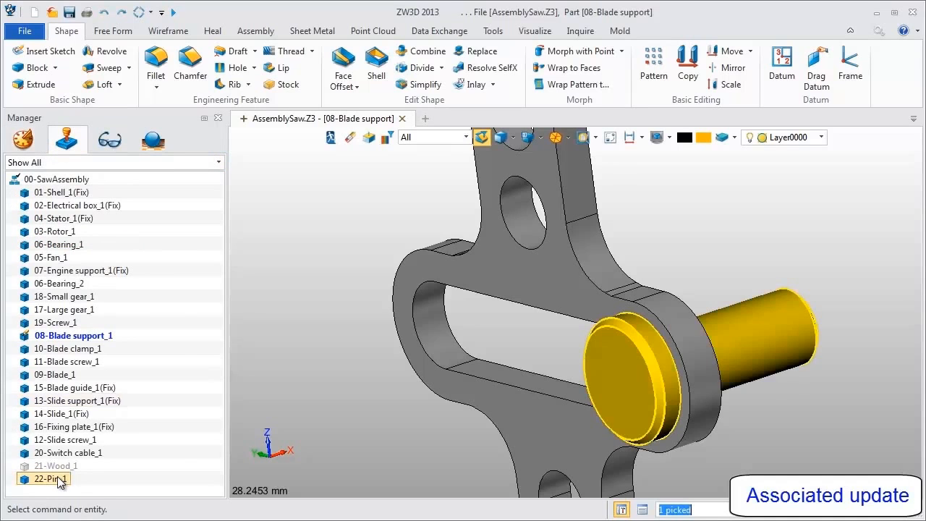
right_click(60, 480)
click(101, 243)
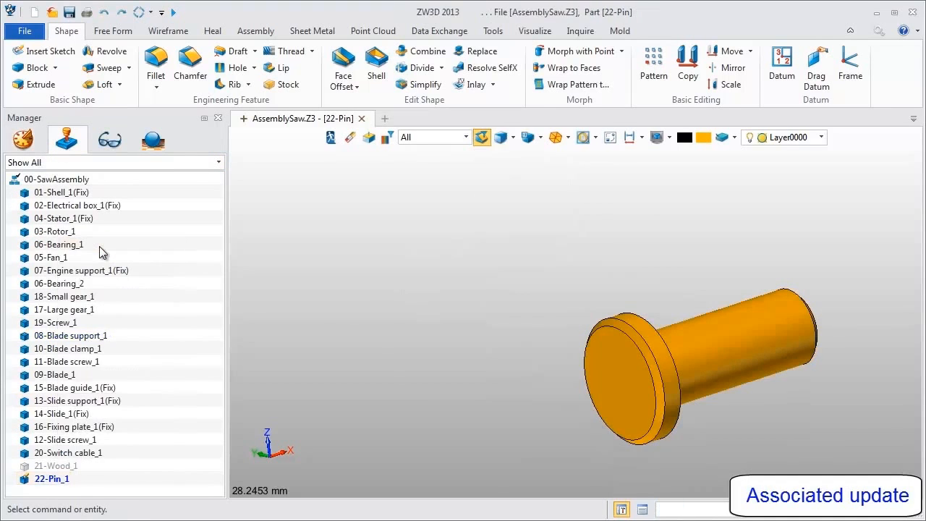
click(28, 143)
click(136, 13)
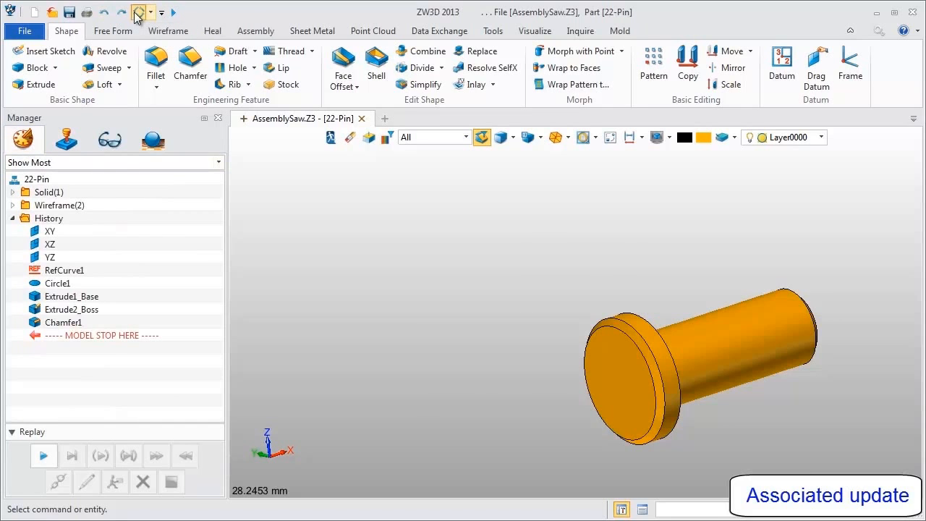
Return to editing the top-level 00-SawAssembly and show its history.
click(65, 142)
right_click(59, 183)
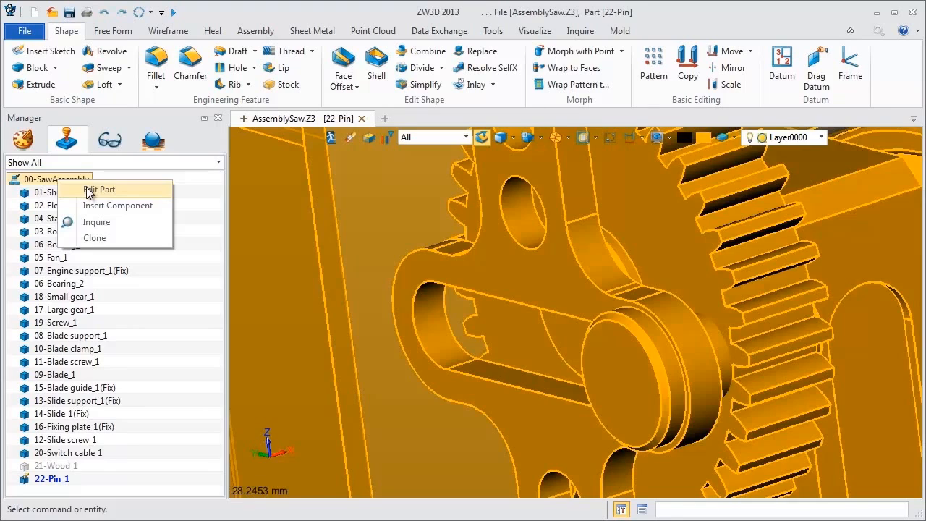
click(89, 192)
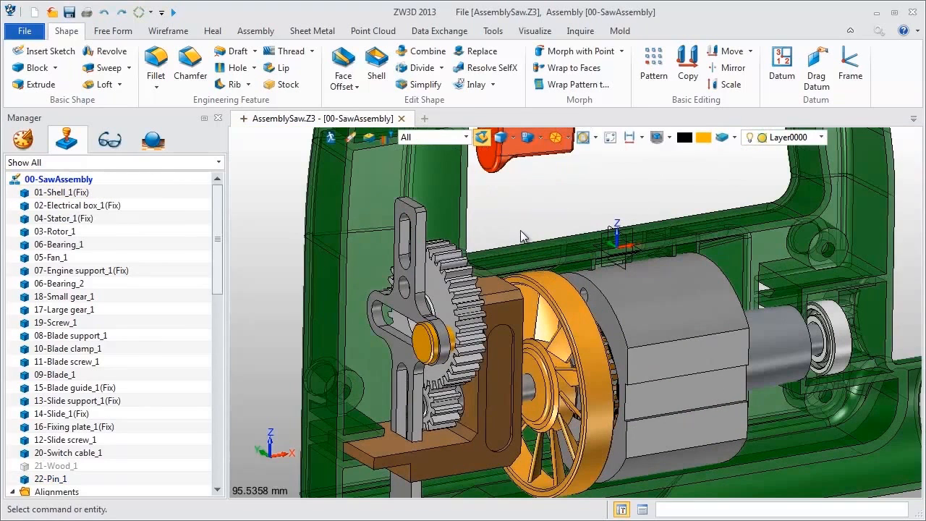
middle_drag(520, 231, 522, 219)
click(23, 140)
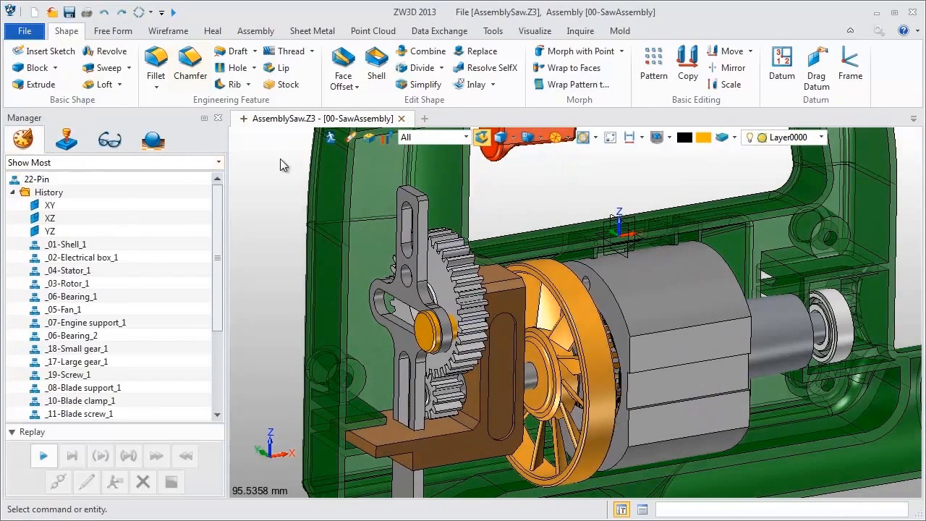
Set the selection filter to Disable while viewing the updated pin in the assembly.
middle_drag(304, 174, 474, 147)
click(466, 137)
click(416, 338)
middle_drag(419, 325, 528, 232)
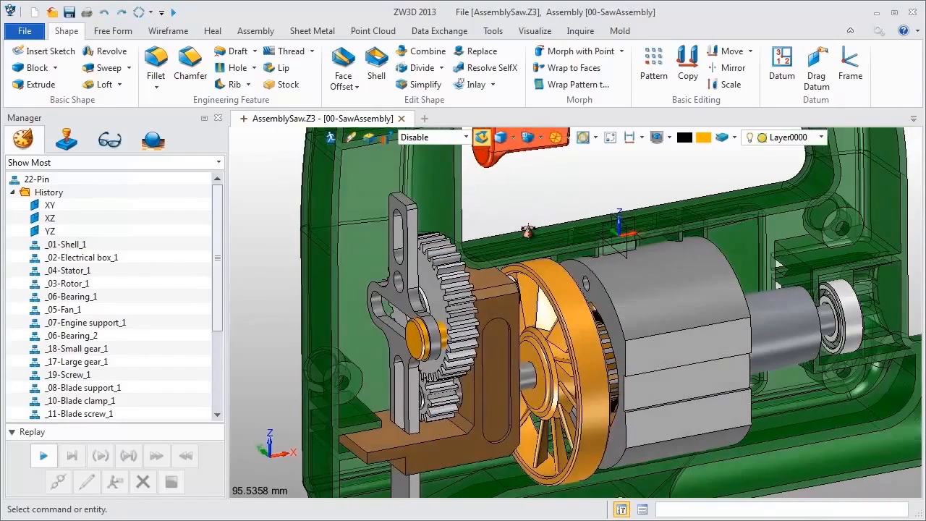
Start a box-type dynamic section of the assembly and set the front section plane to -100.
click(582, 32)
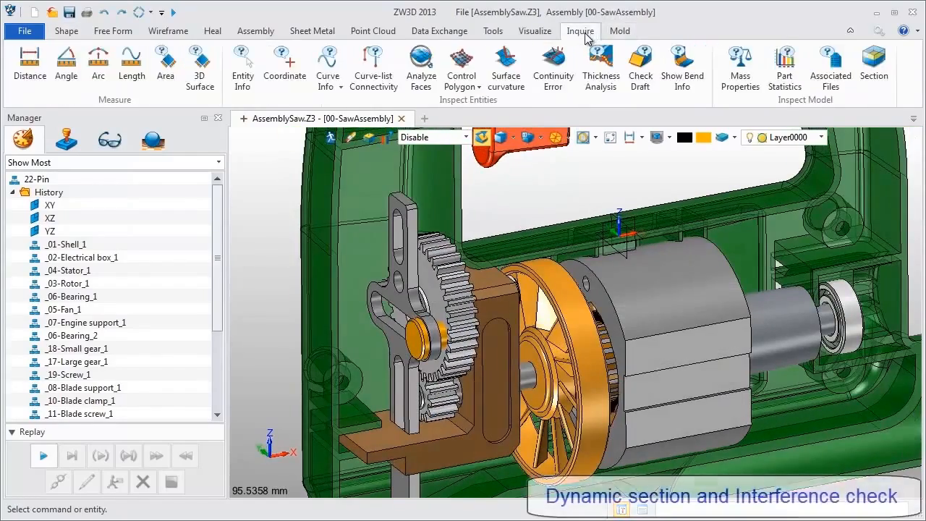
click(875, 65)
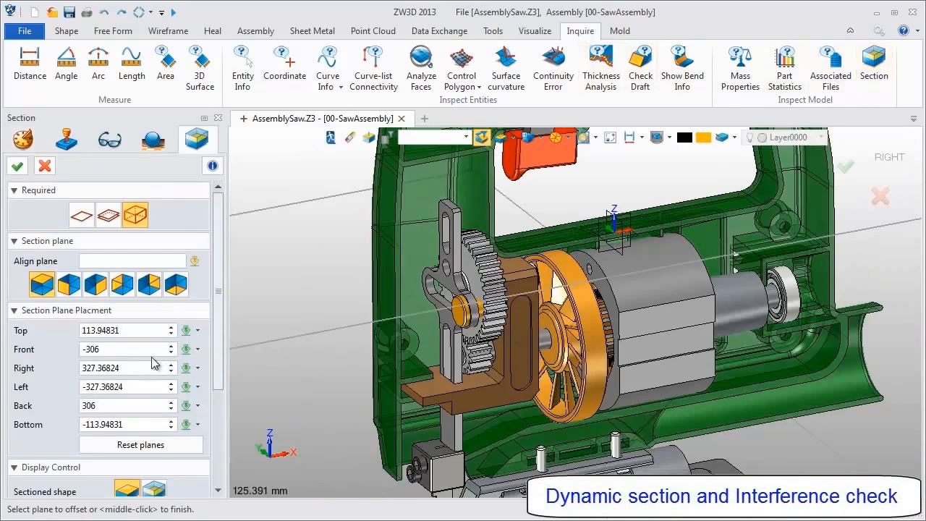
click(115, 349)
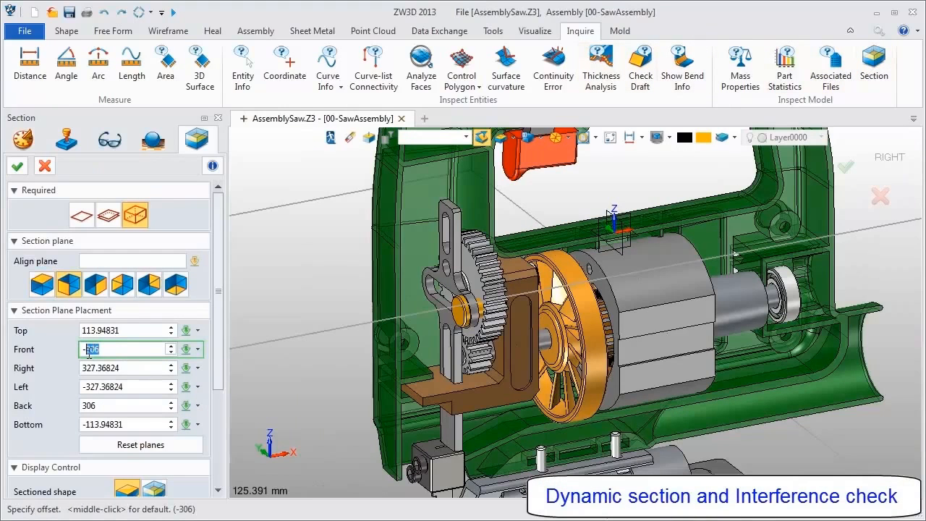
key(Return)
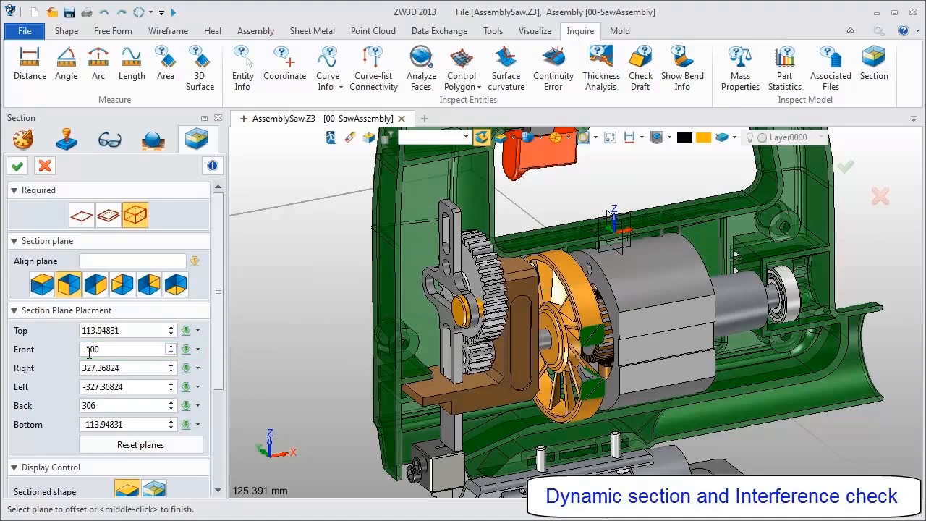
Advance the front section plane in increments to -89 so it cuts through the pin and large gear.
click(113, 348)
scroll(112, 349, down, 2)
scroll(112, 349, up, 4)
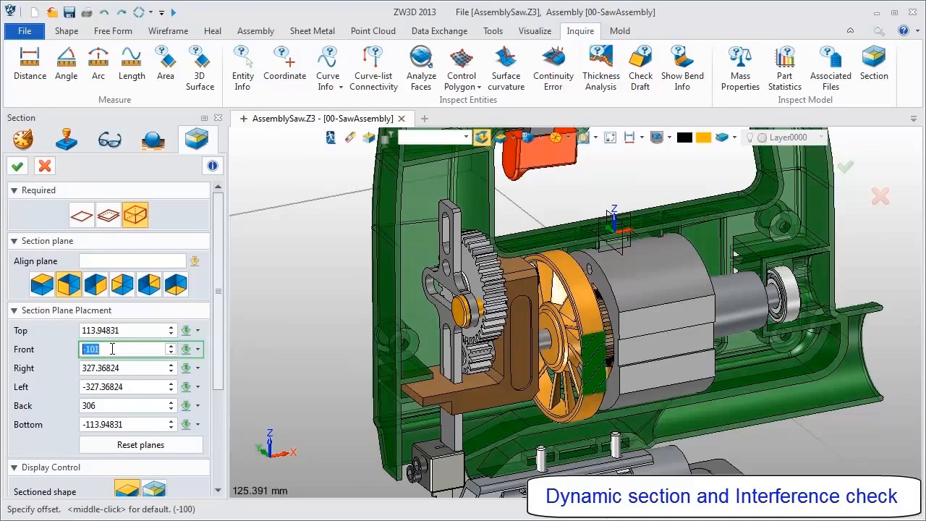
scroll(112, 349, up, 9)
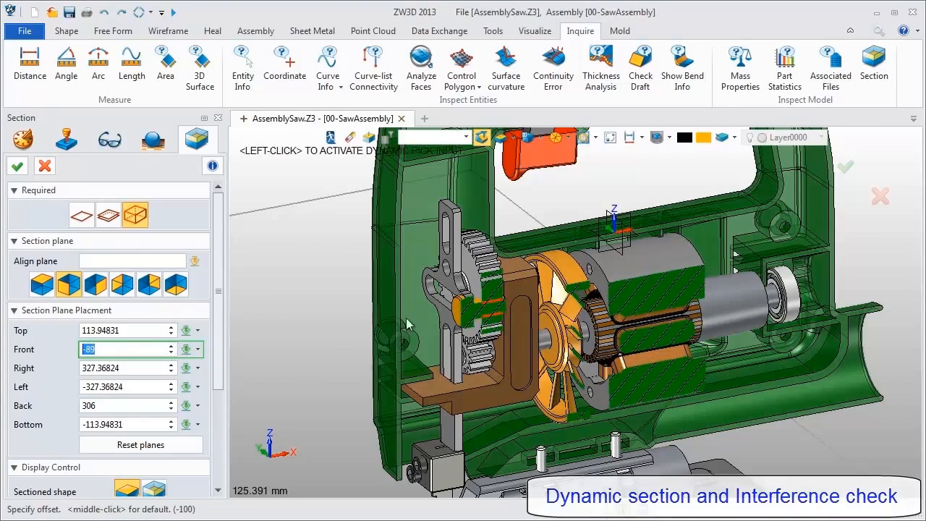
Examine the sectioned pin and large gear for interference along with the section display settings, and leave the section without keeping it.
scroll(517, 309, up, 2)
scroll(517, 309, up, 10)
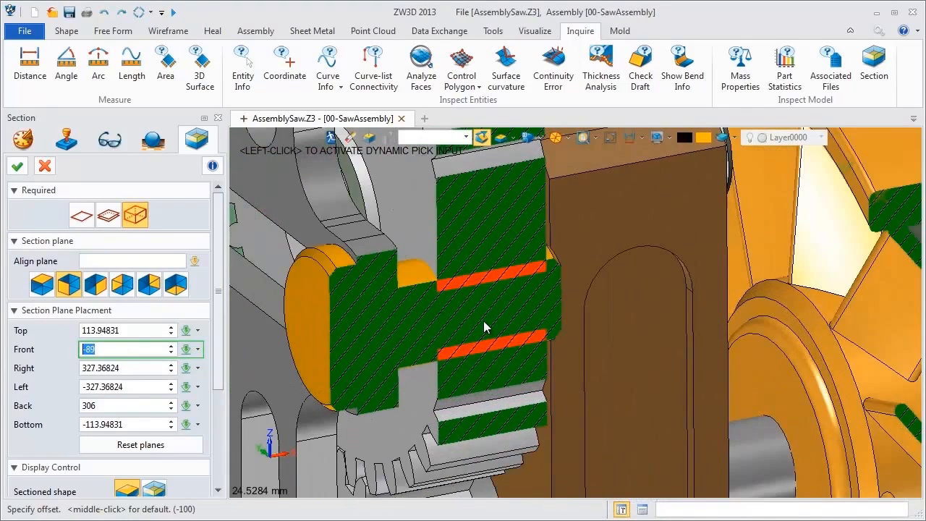
drag(220, 378, 219, 475)
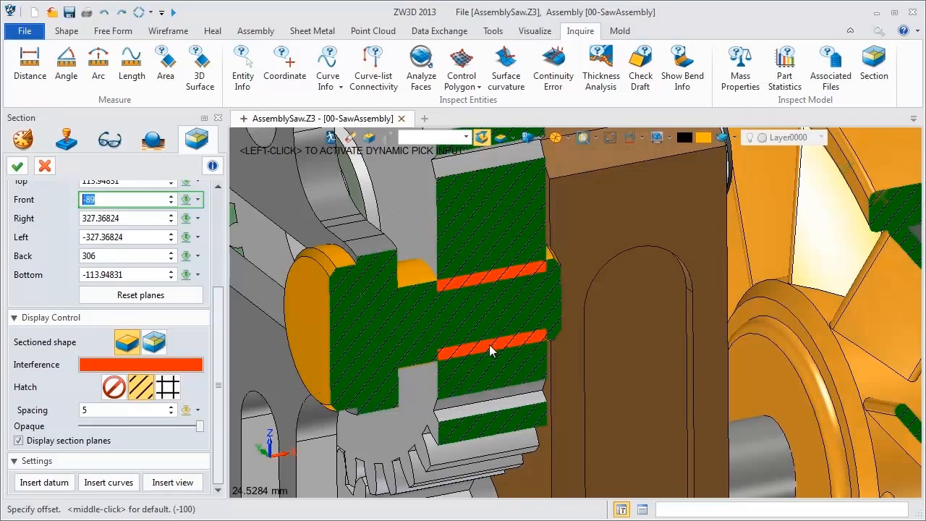
click(45, 167)
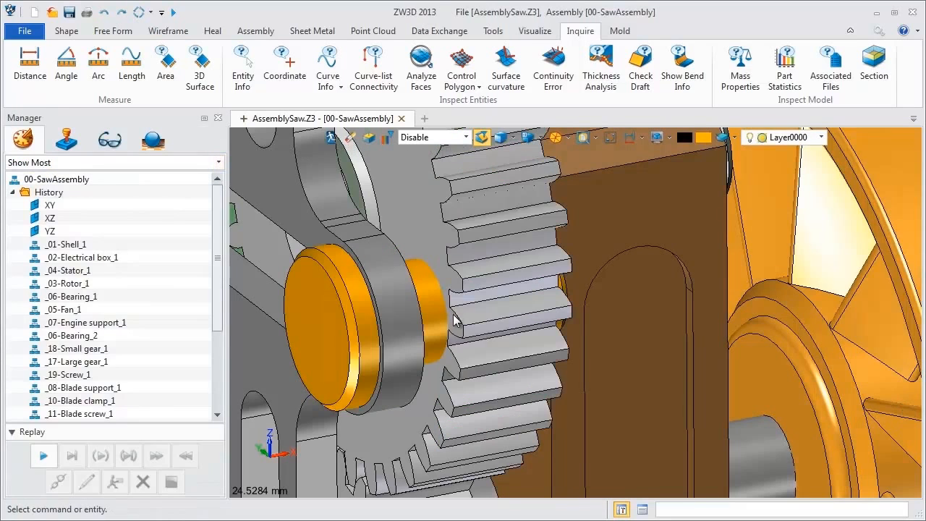
Run an interference check with the large gear as base against the pin, keeping the interference result.
click(262, 31)
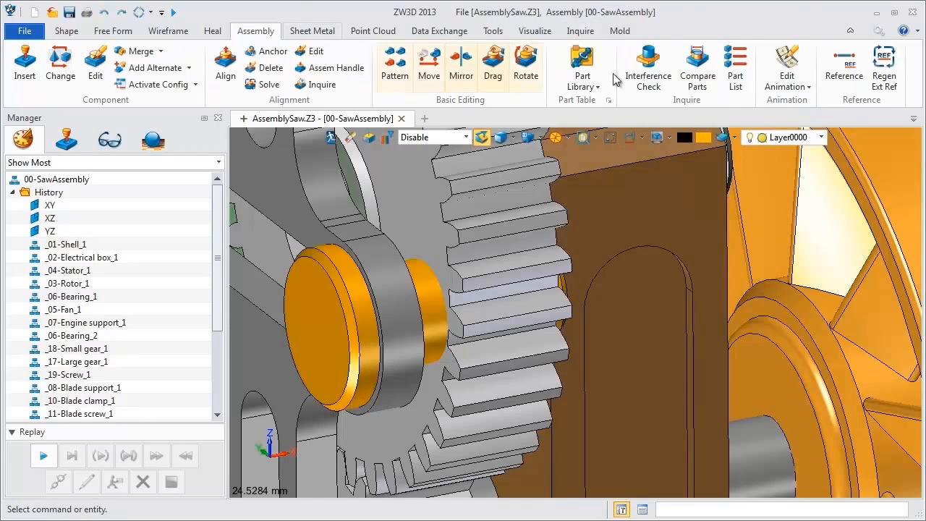
click(660, 82)
click(468, 219)
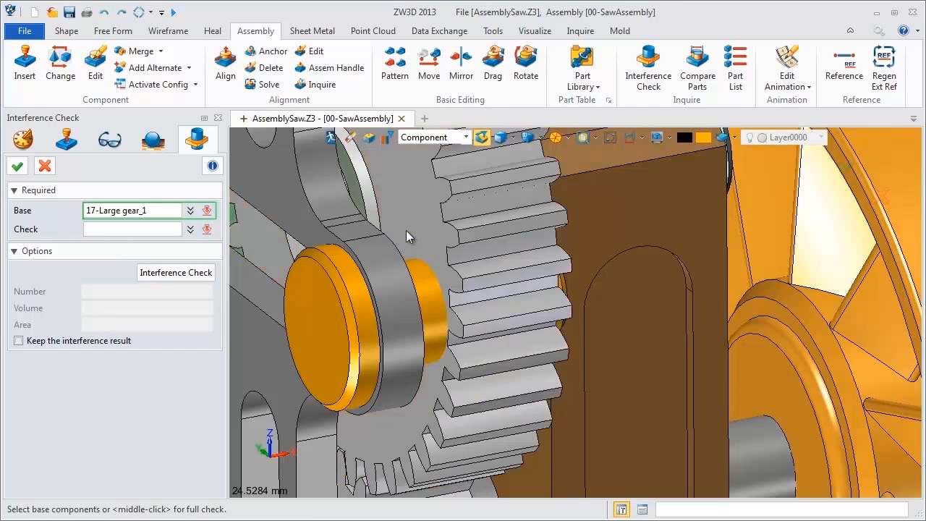
middle_click(406, 236)
click(413, 275)
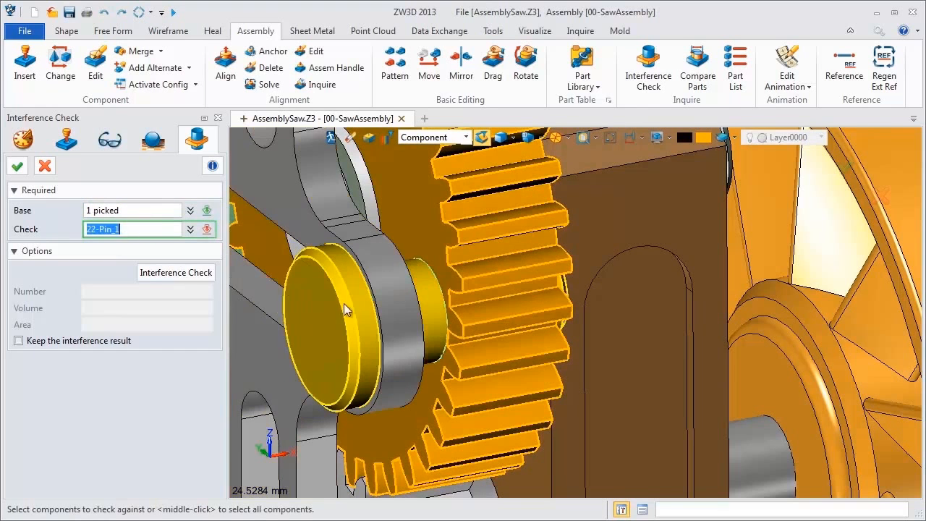
click(18, 341)
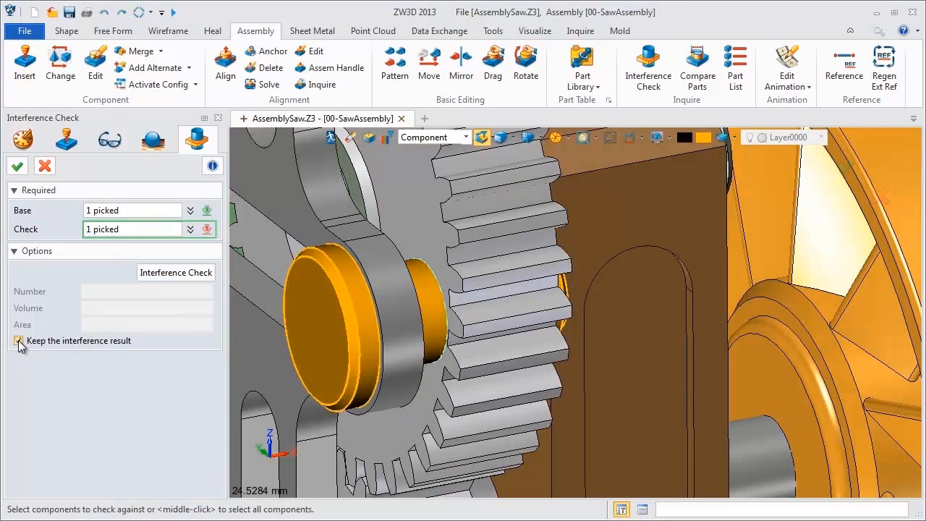
click(176, 275)
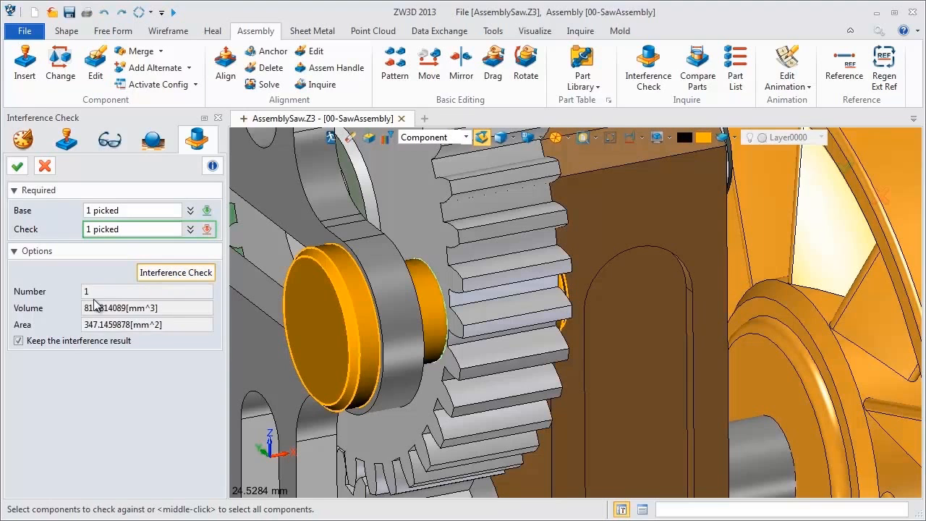
click(17, 167)
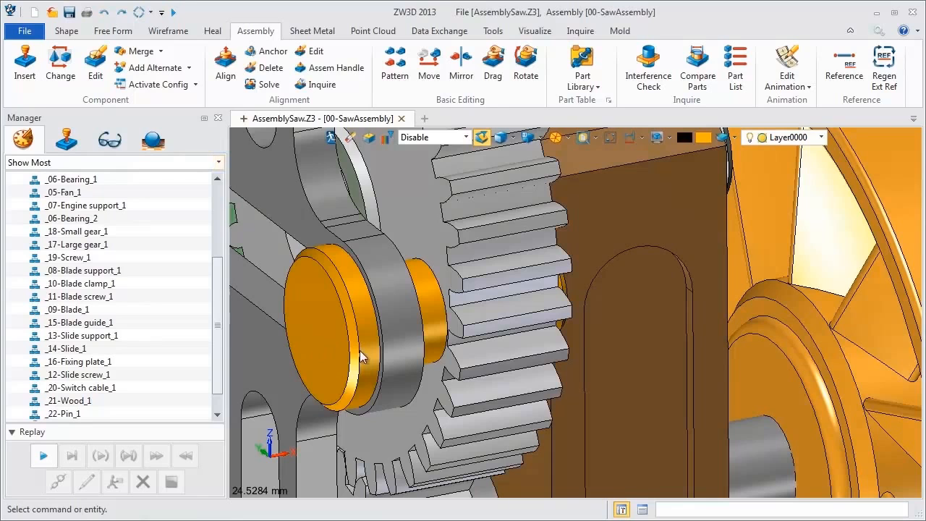
Set the selection filter to All, make the blade support, pin and large gear transparent, and select the Interfere1 result.
click(466, 137)
click(435, 148)
click(325, 206)
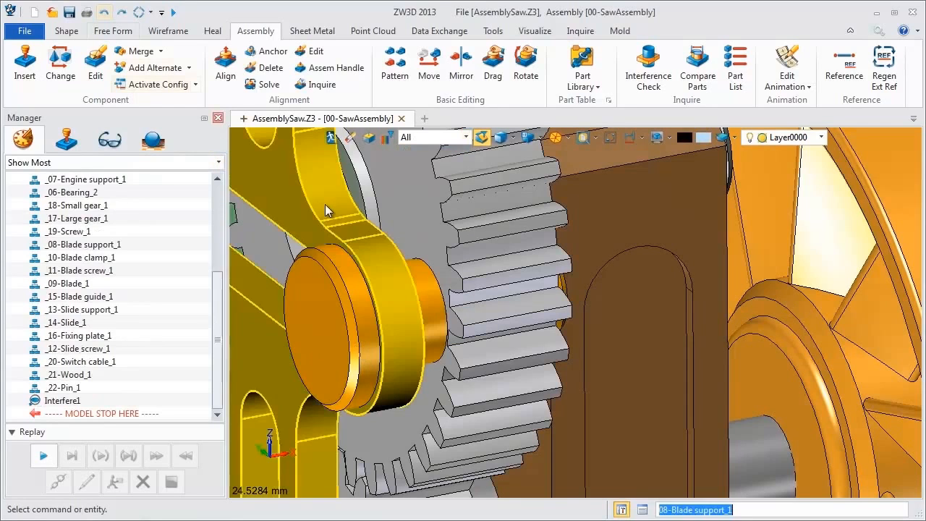
click(325, 204)
click(344, 295)
click(445, 268)
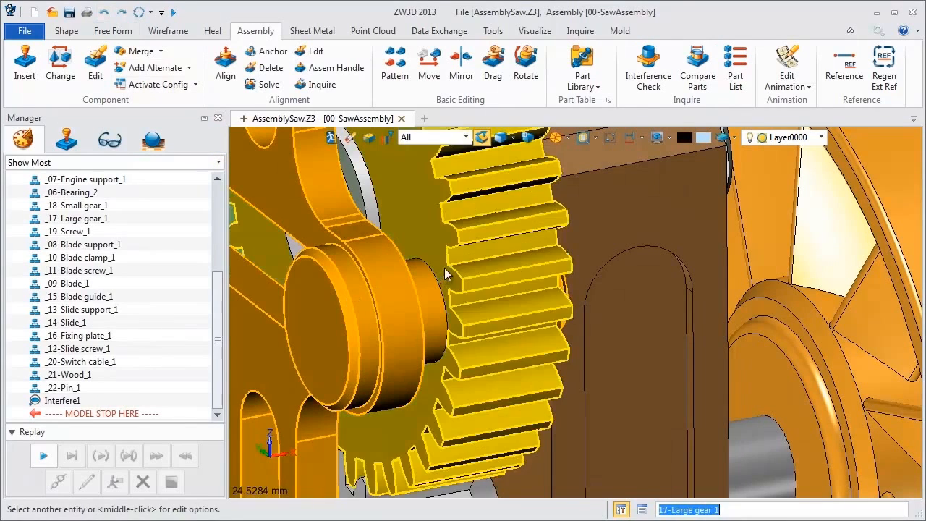
right_click(454, 263)
mouse_move(492, 325)
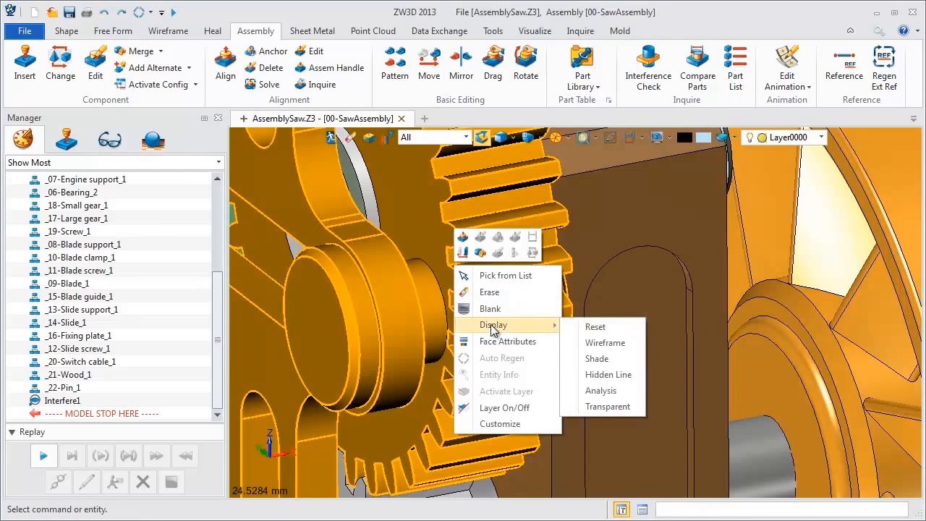
click(607, 406)
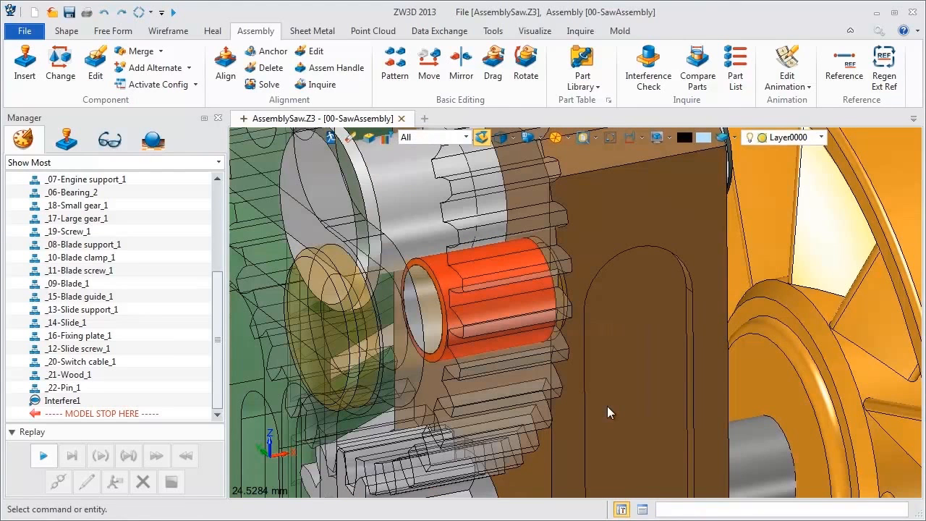
click(71, 402)
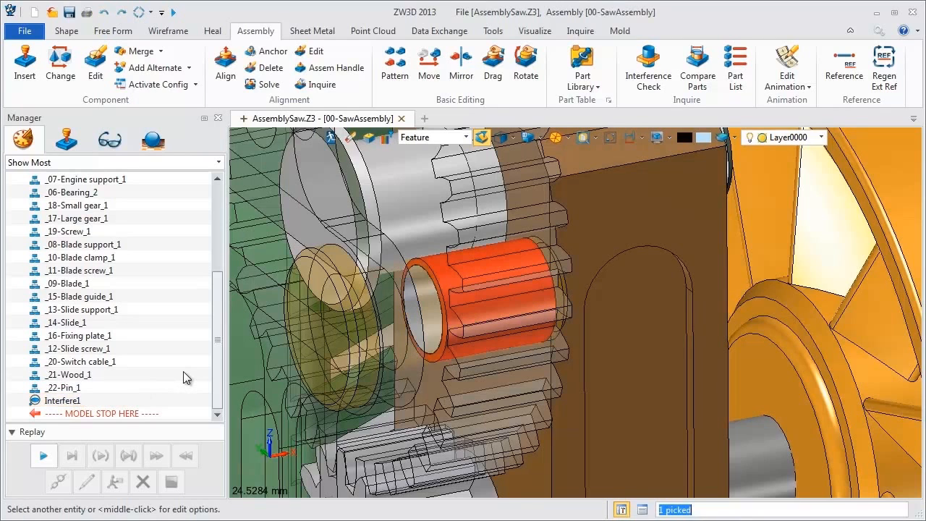
Set the selection filter to All and reset the display of the blade support, pin and large gear.
click(466, 137)
click(416, 159)
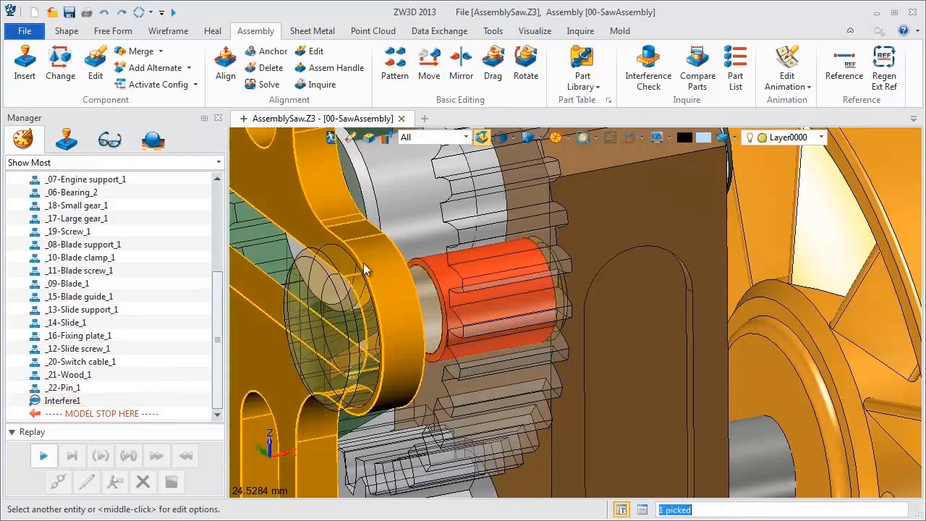
right_click(474, 235)
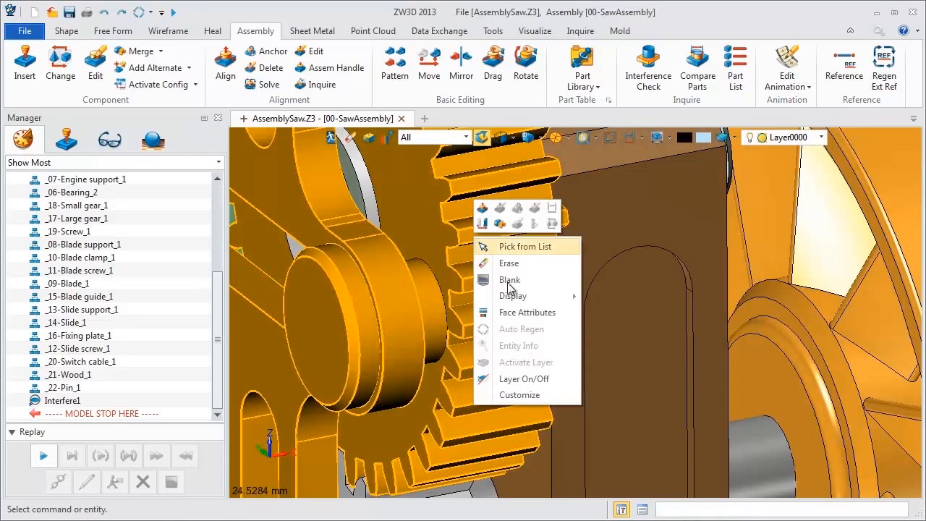
mouse_move(516, 296)
click(615, 330)
click(521, 312)
Open the 17-Large gear part for editing and offset the face of its smaller hole by -0.5 mm.
click(66, 140)
right_click(102, 311)
click(108, 321)
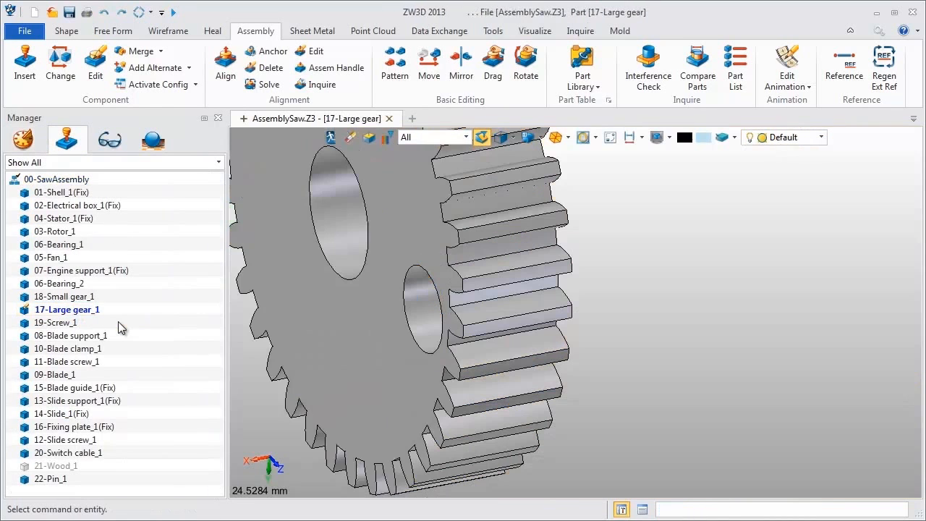
click(412, 298)
right_click(411, 298)
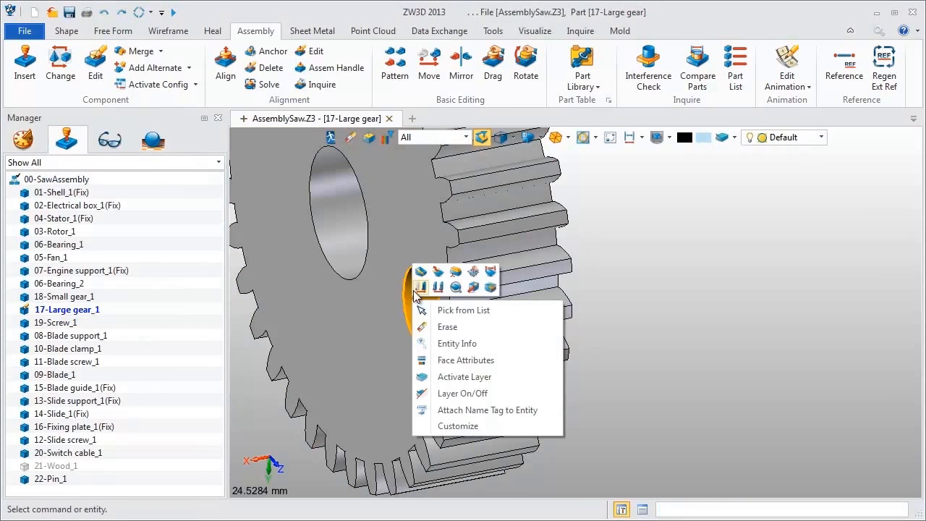
click(420, 279)
click(88, 228)
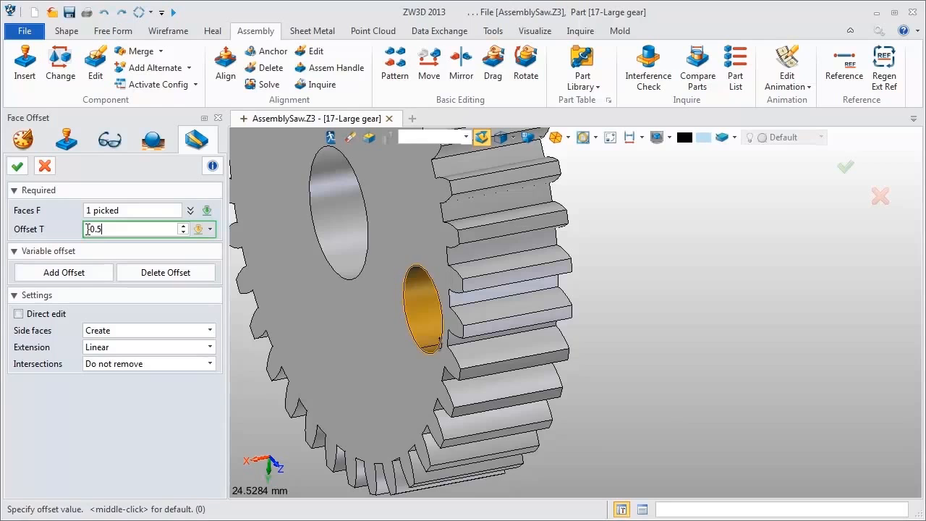
text(0.5)
key(Return)
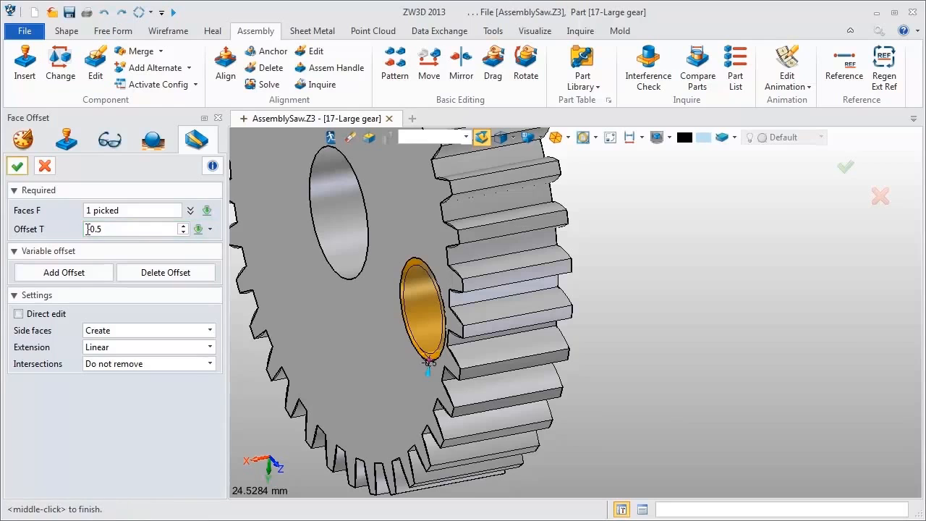
click(17, 165)
Return from the large gear part to editing 00-SawAssembly.
click(23, 142)
click(69, 141)
right_click(87, 184)
click(103, 190)
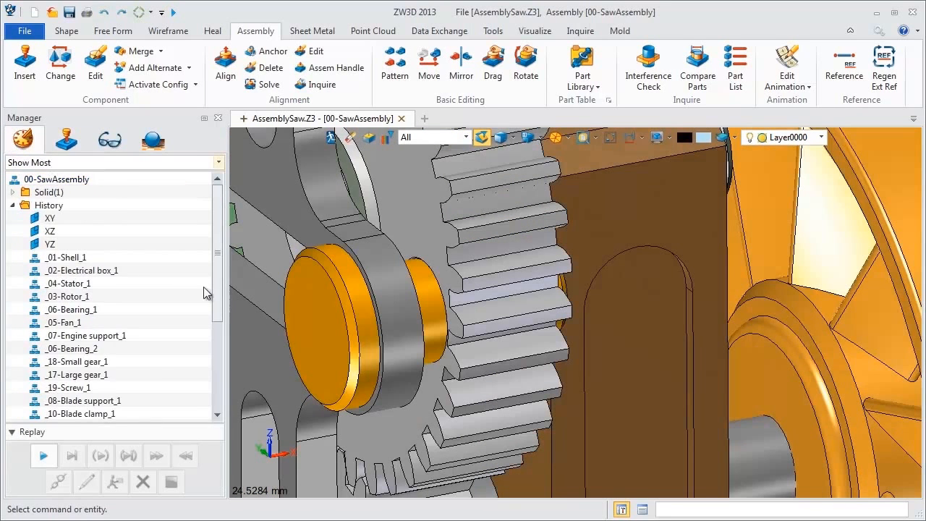
Reopen the Interfere1 feature and rerun the interference check between the large gear and the pin.
drag(213, 258, 213, 396)
right_click(78, 401)
click(101, 414)
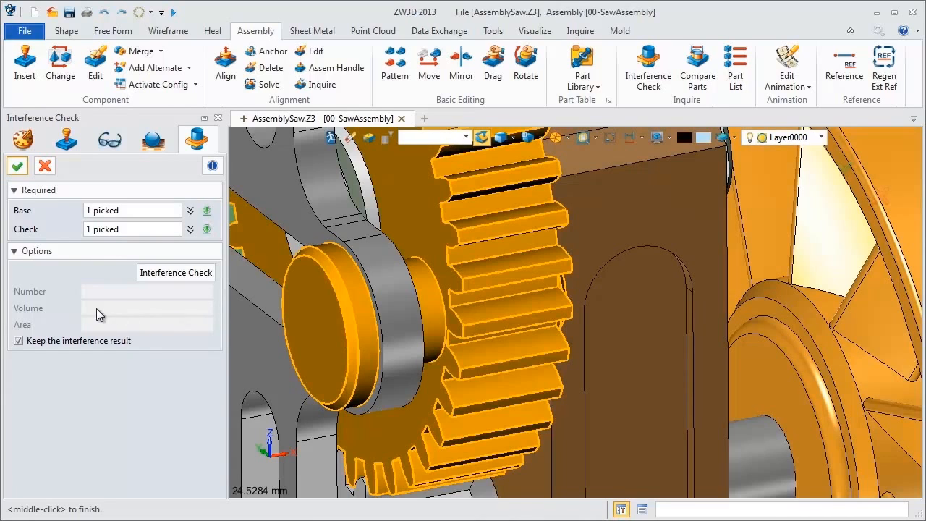
click(170, 278)
drag(103, 294, 78, 293)
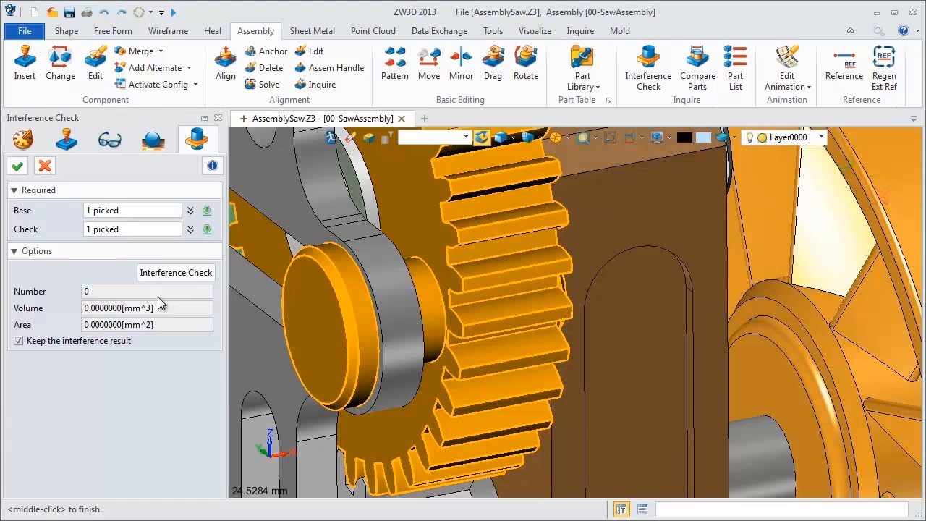
click(17, 167)
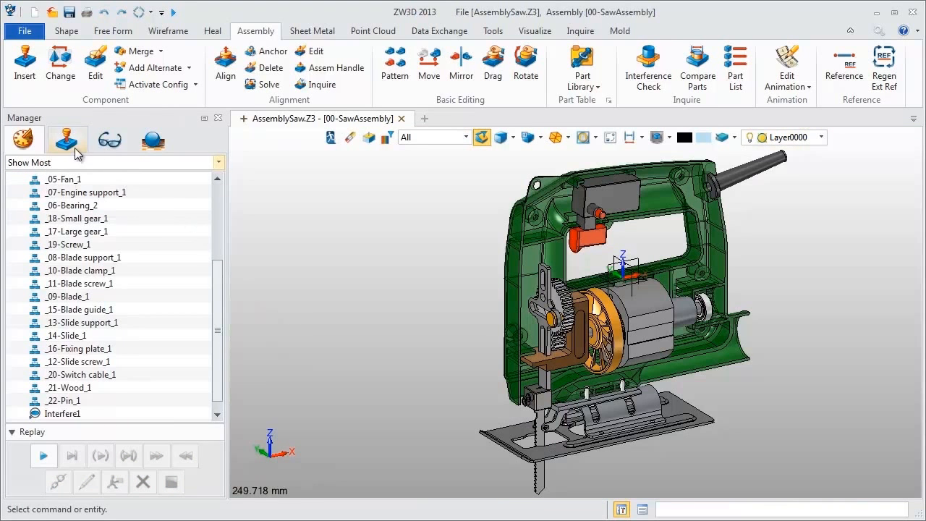
Unblank the 21-Wood component and fit the whole assembly in view.
click(74, 148)
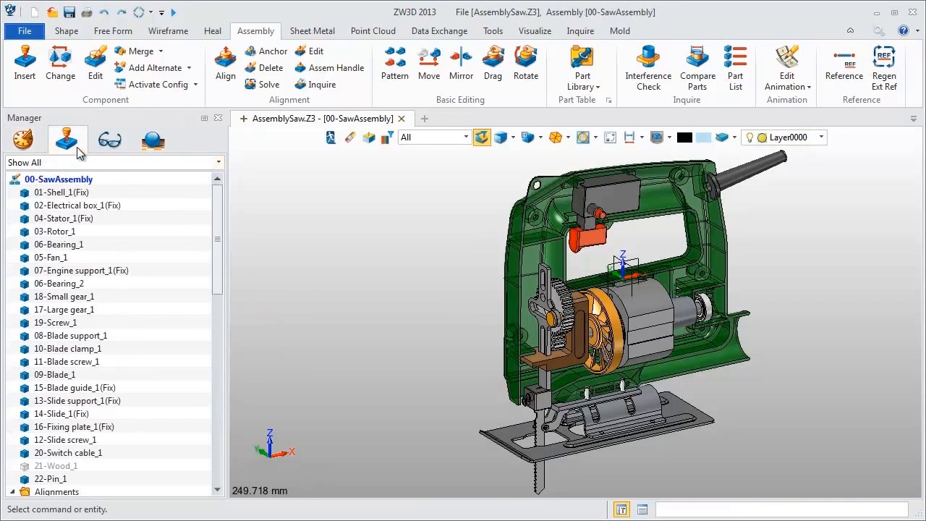
right_click(75, 466)
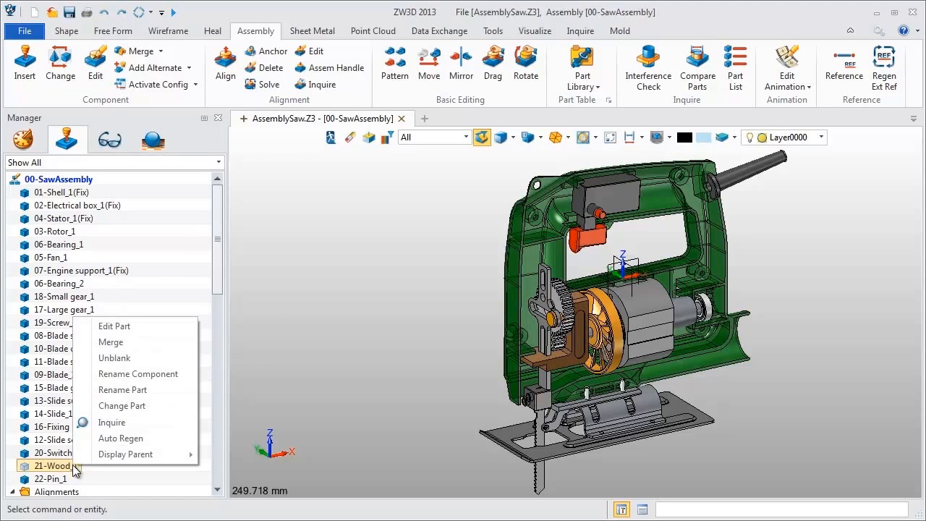
click(113, 358)
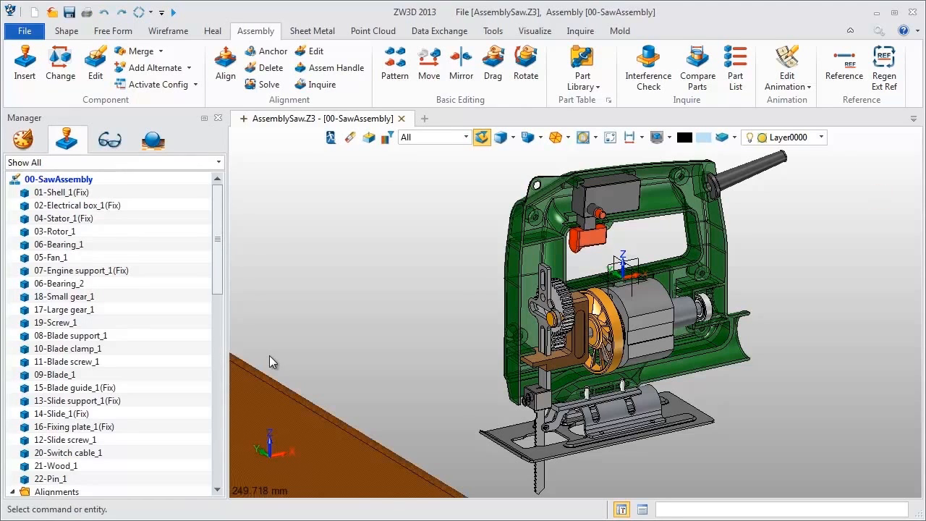
key(ctrl+f)
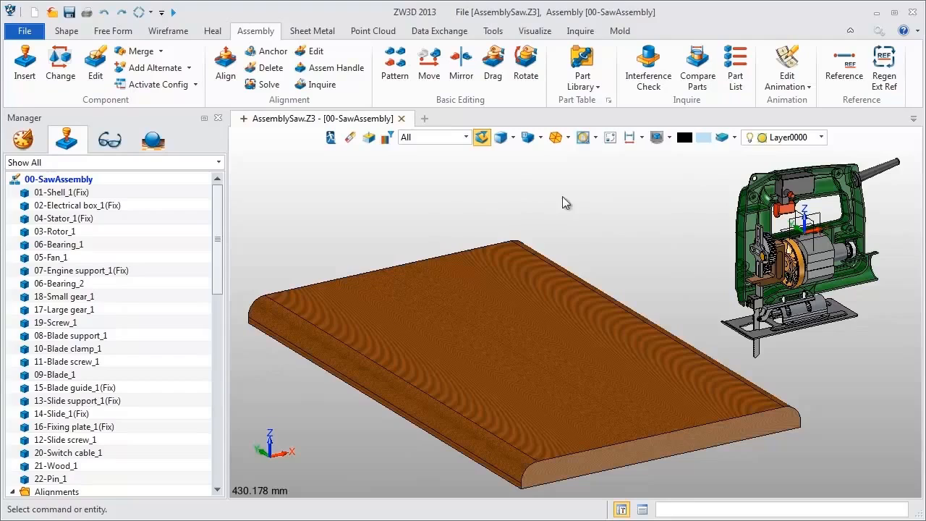
Open Animation1 of the saw assembly, play it through, and exit back to the assembly.
click(790, 66)
click(18, 168)
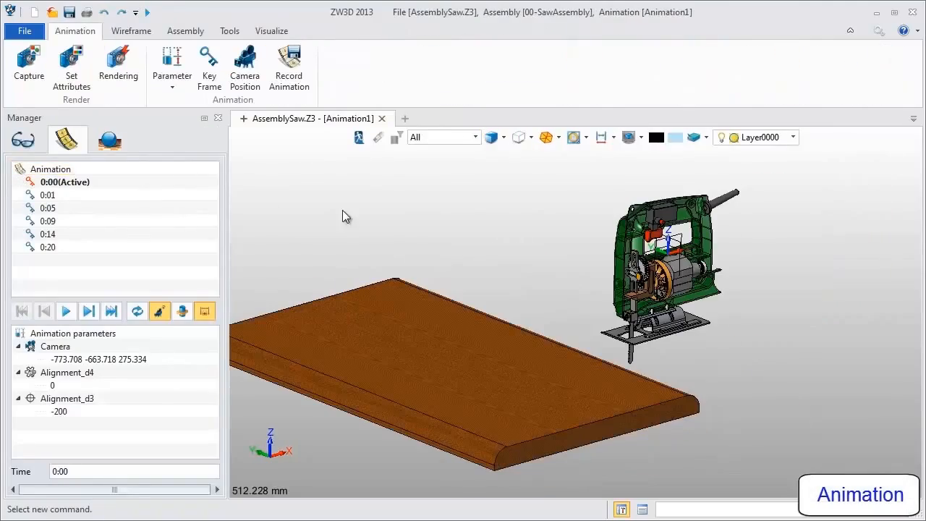
click(65, 311)
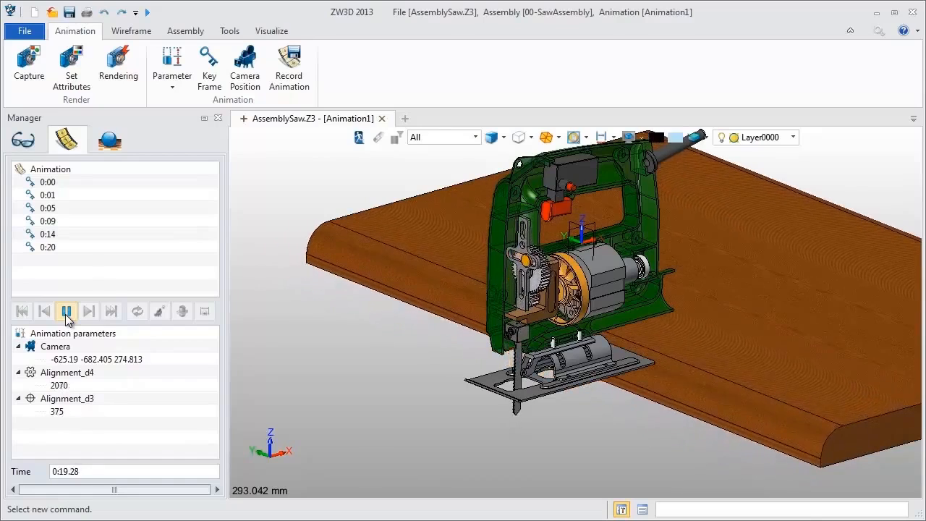
click(359, 139)
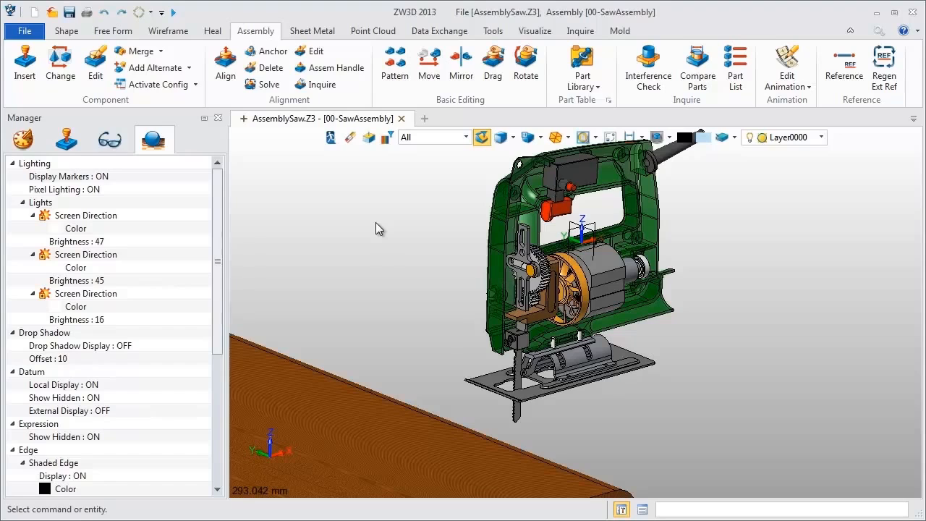
Activate the assembly's explode configuration.
click(63, 141)
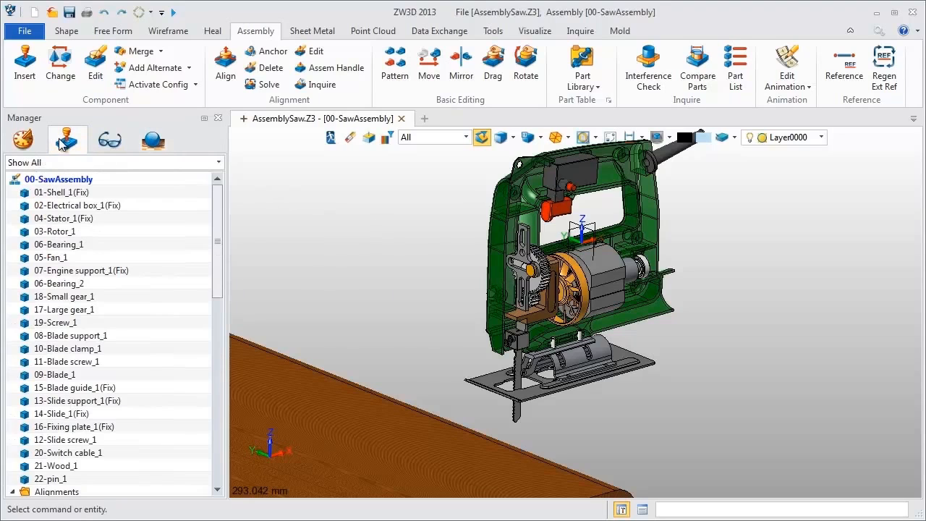
click(195, 85)
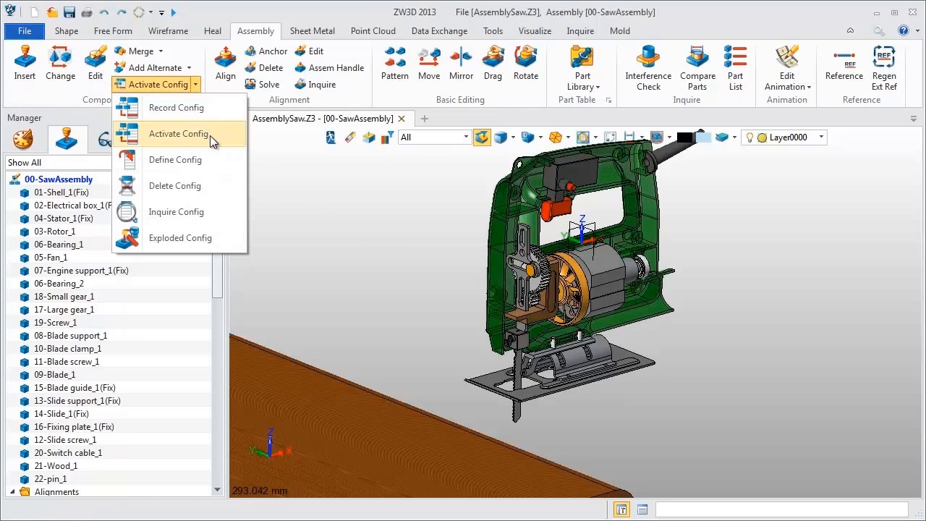
click(210, 136)
double_click(288, 197)
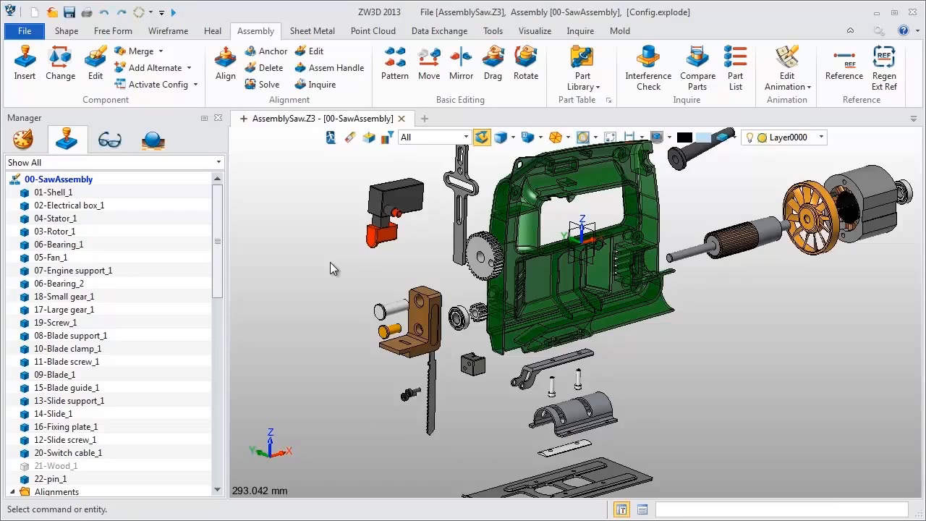
Create a 2D sheet from the exploded saw assembly using the A1_H(ANSI) template.
scroll(330, 263, down, 2)
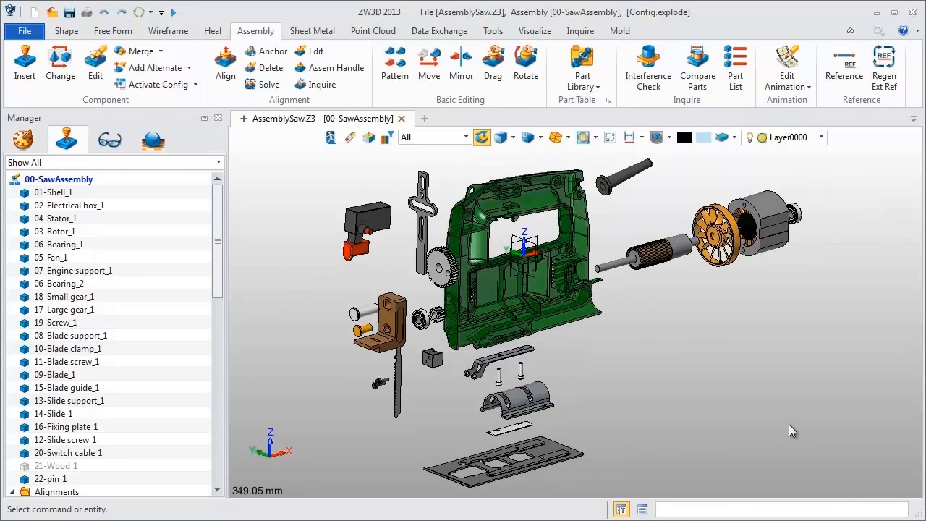
right_drag(789, 424, 759, 418)
right_click(705, 359)
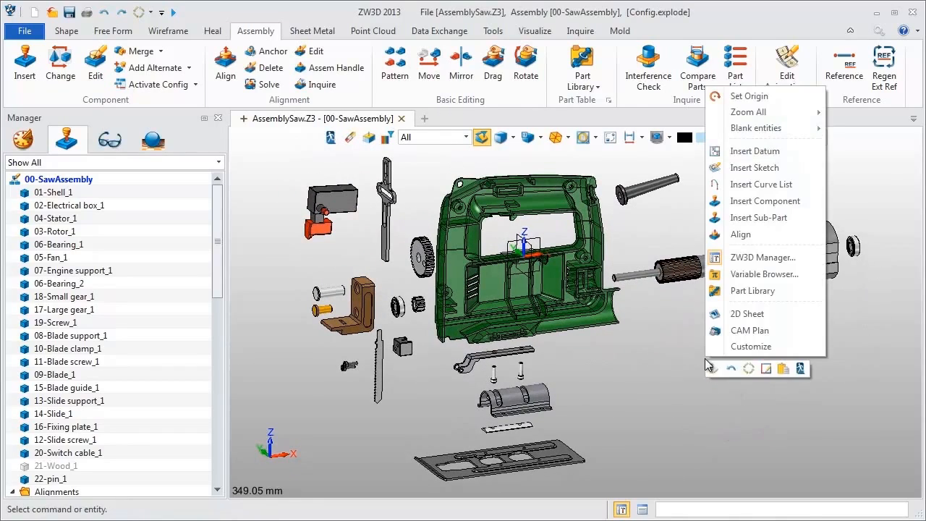
click(757, 311)
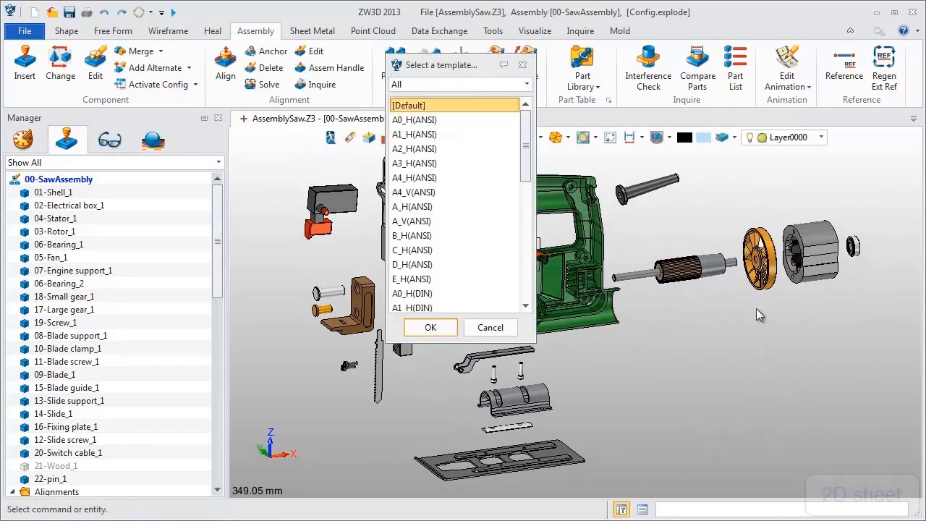
click(424, 135)
click(428, 328)
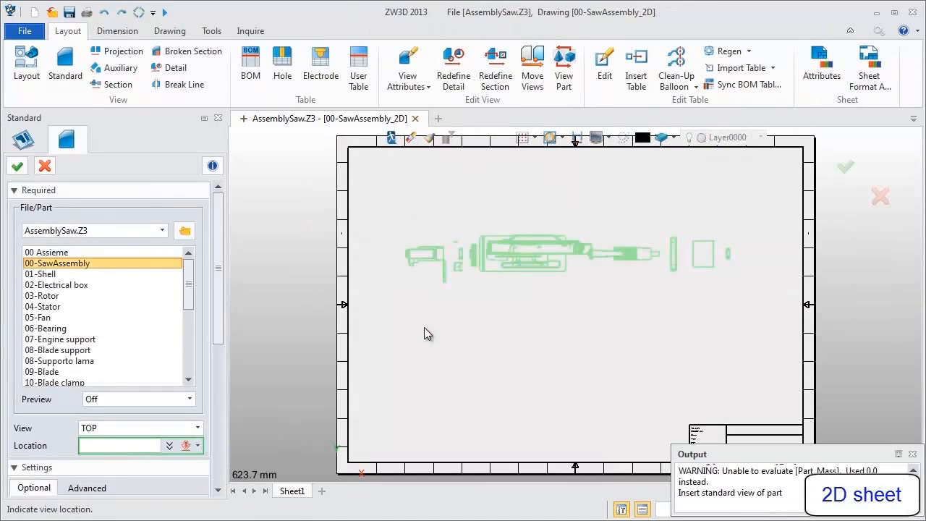
Place an ISOMETRIC standard view of the exploded 00-SawAssembly on the upper-left area of the sheet, without adding projected views.
drag(193, 295, 189, 376)
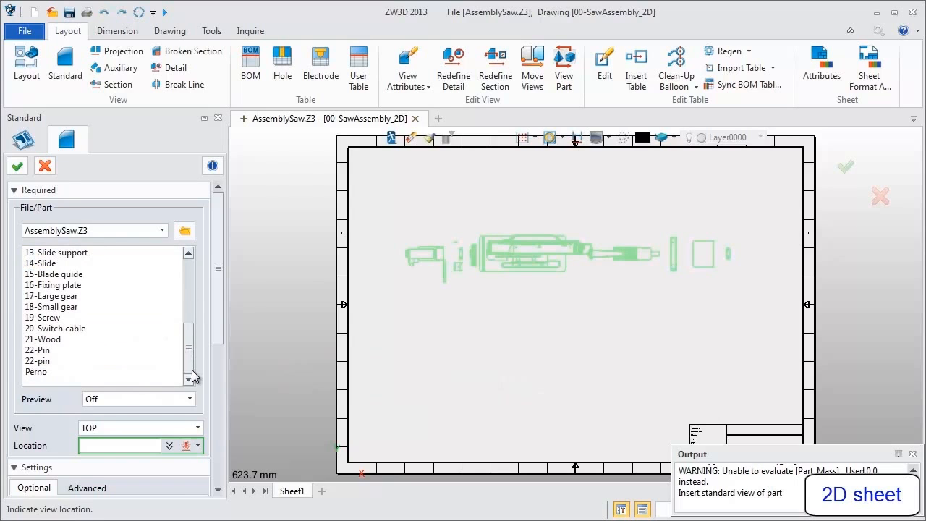
click(198, 428)
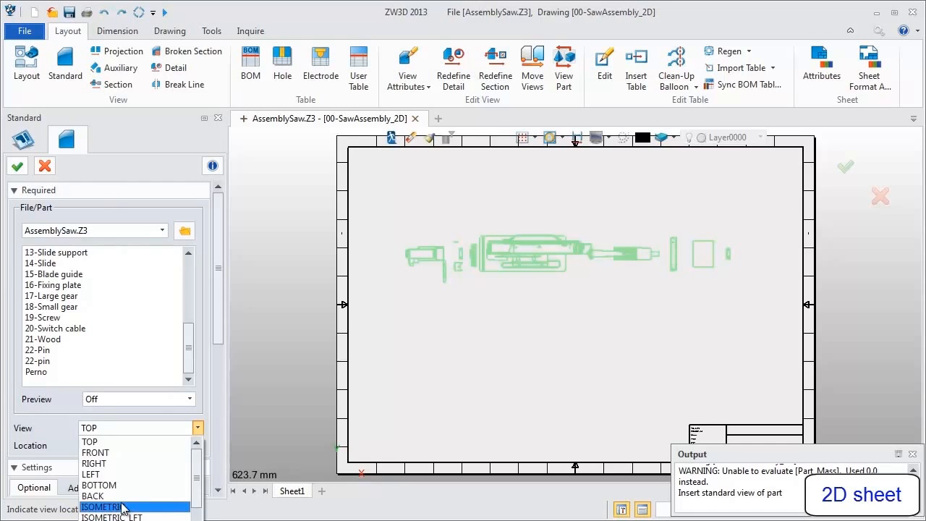
click(122, 509)
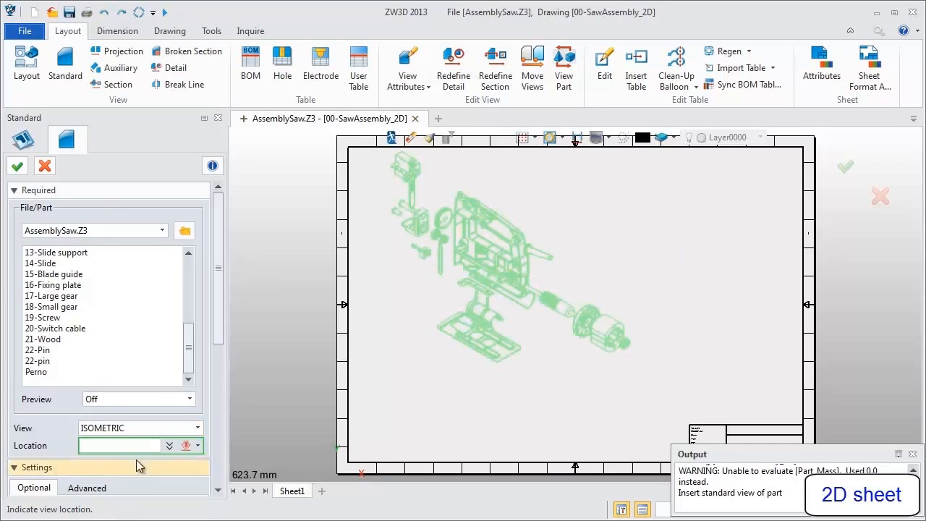
click(469, 243)
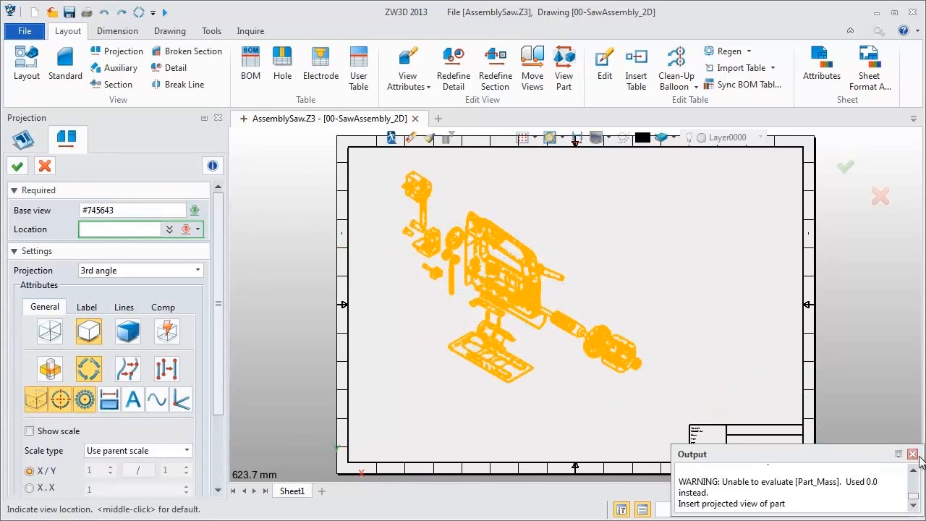
click(44, 165)
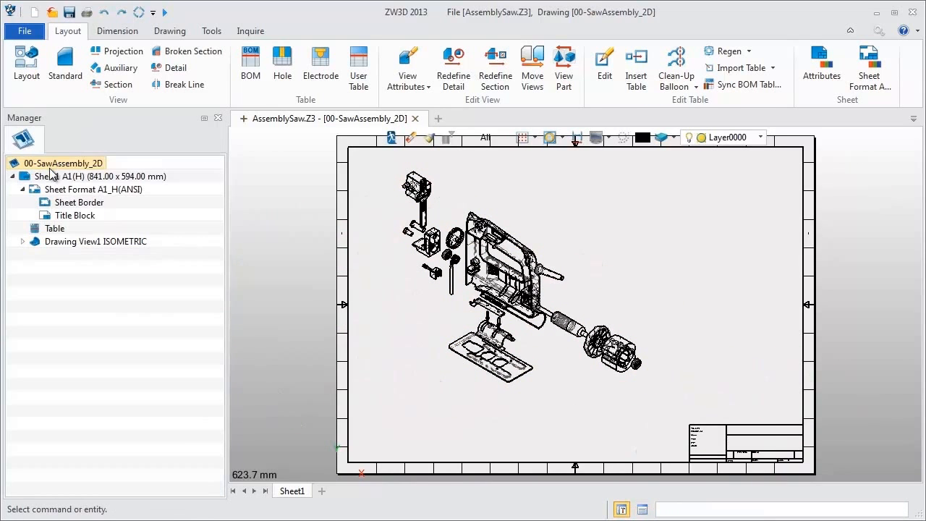
Generate a BOM with the default columns for the isometric view and place its table in the upper-right area of the sheet.
click(239, 62)
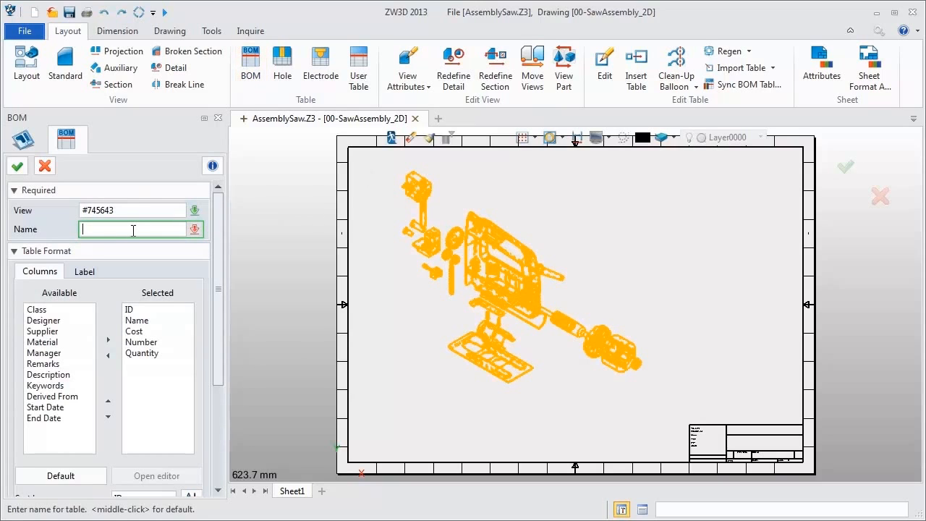
click(14, 170)
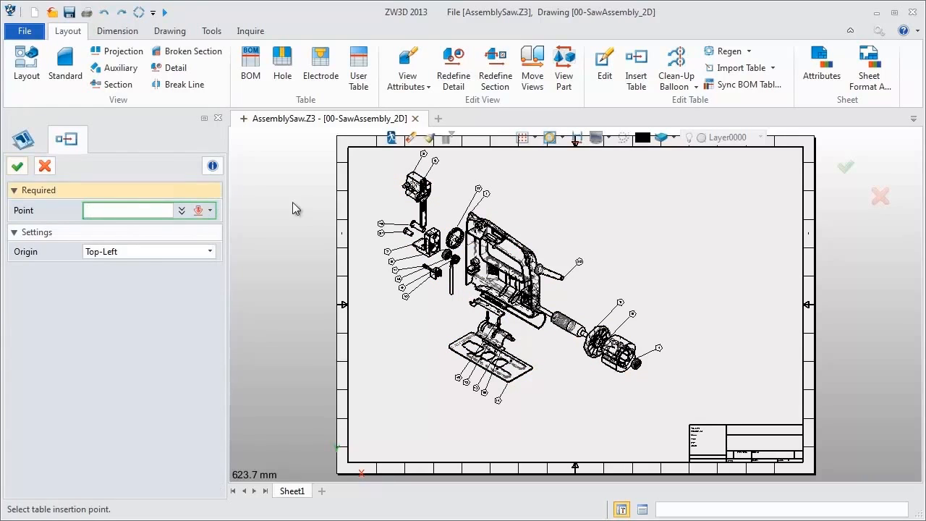
click(682, 179)
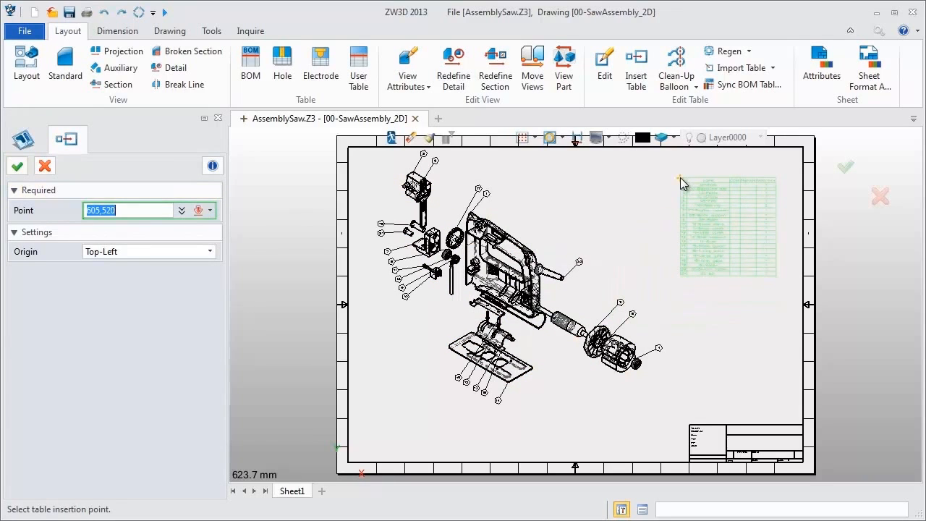
middle_click(287, 172)
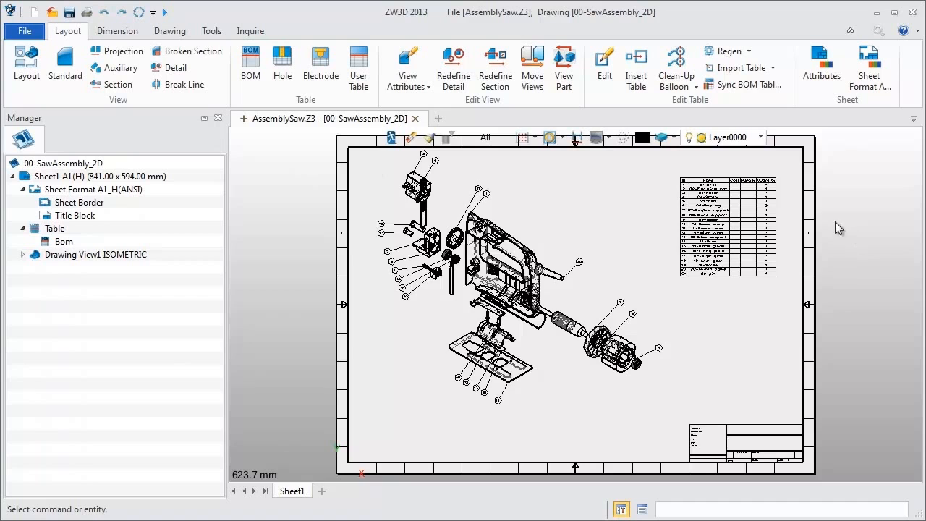
Check the BOM table and balloons on the sheet, and exit the drawing back to the 00-SawAssembly.
scroll(783, 171, up, 5)
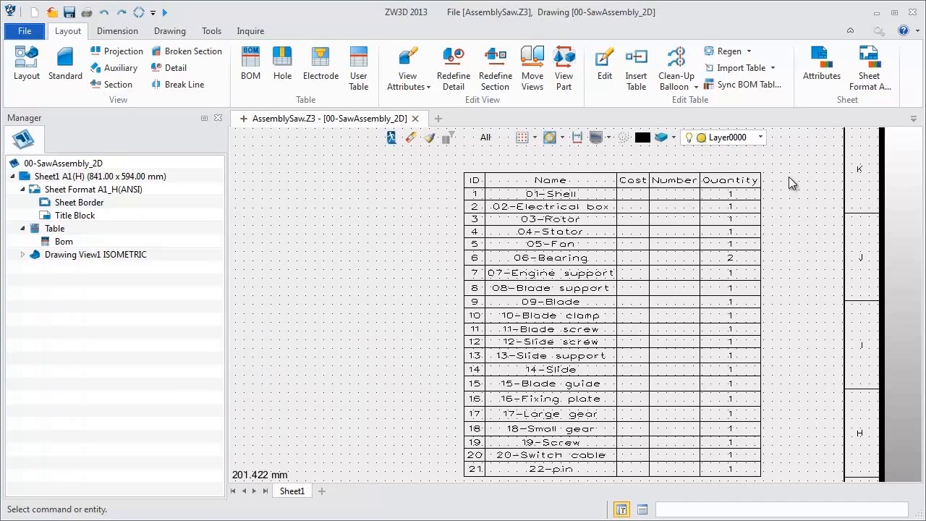
scroll(788, 176, down, 2)
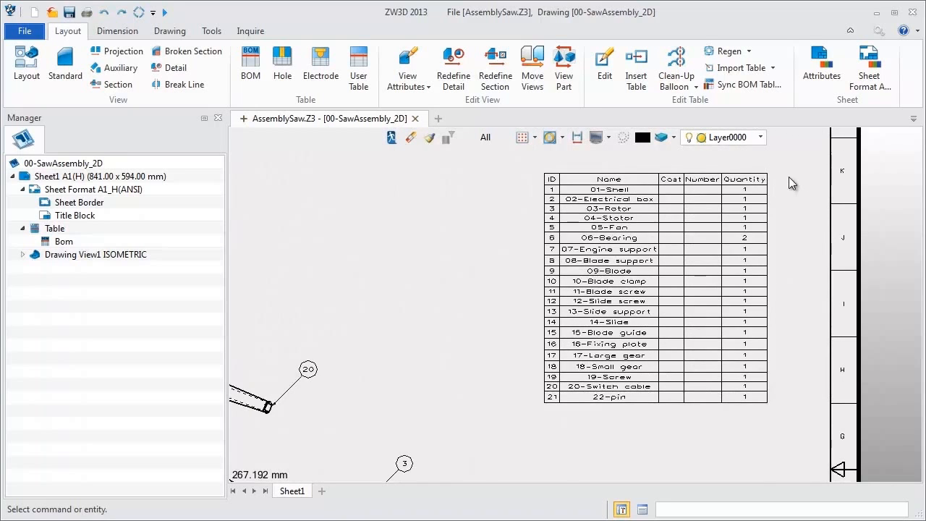
scroll(789, 176, down, 1)
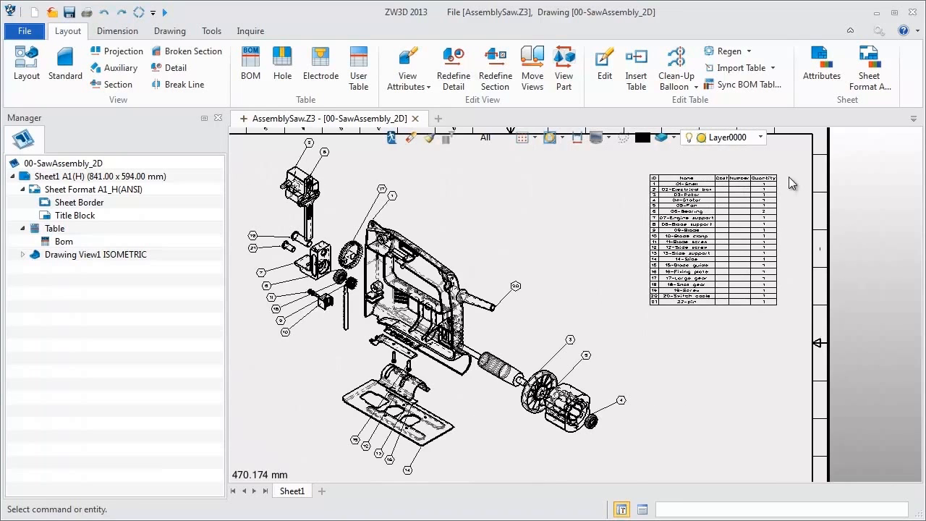
scroll(789, 176, down, 1)
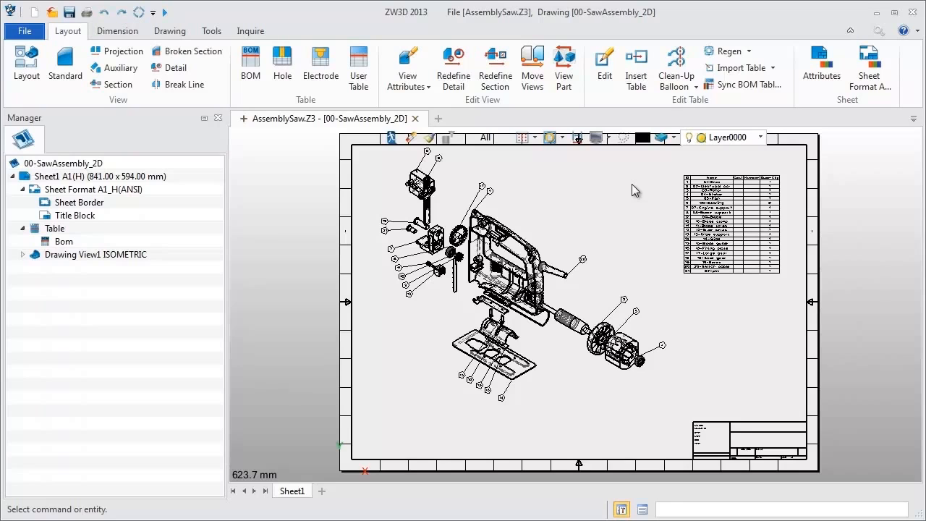
click(390, 139)
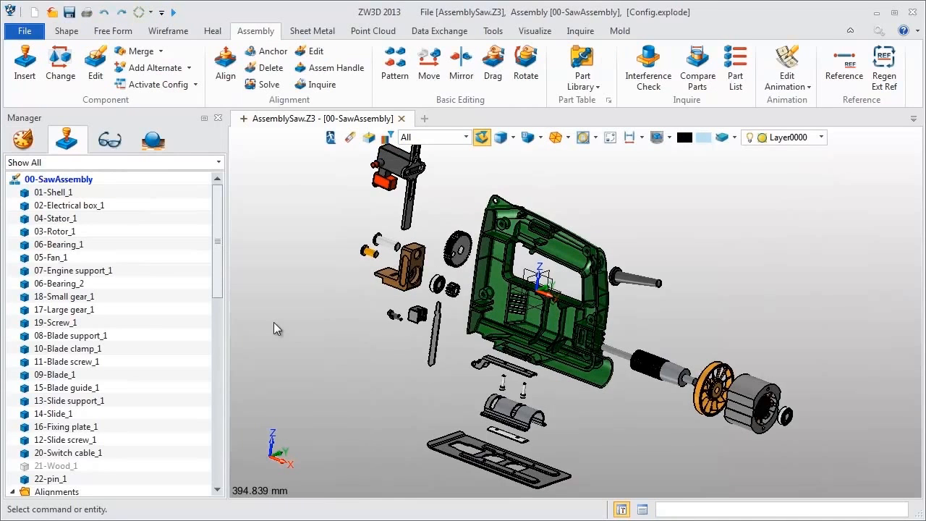